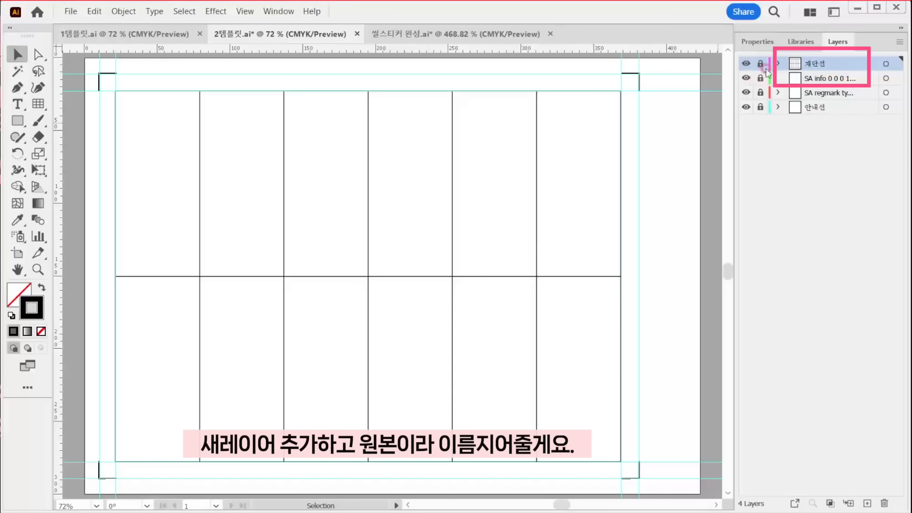
Add a new layer above the cut-line layer 재단선 and name it 원본
{"action": "left_click", "coordinate": [867, 503]}
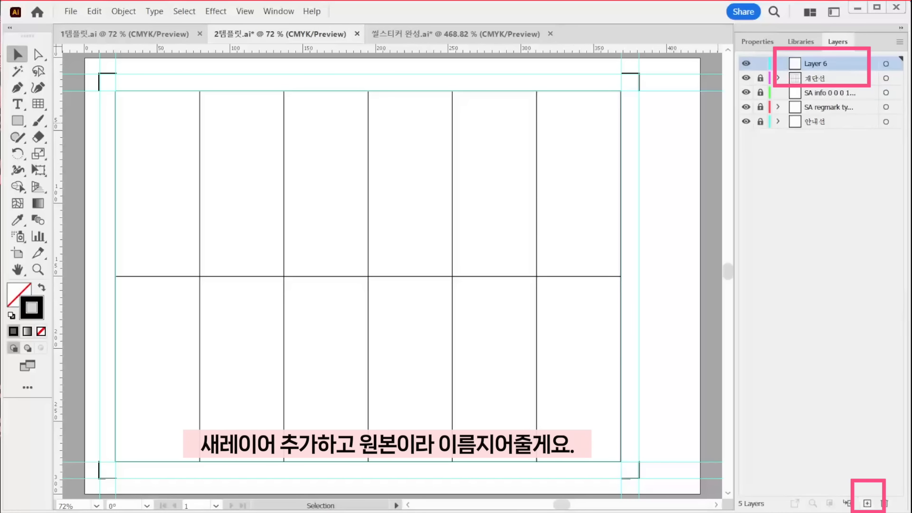
{"action": "double_click", "coordinate": [815, 66]}
{"action": "type", "text": "원본"}
{"action": "key", "text": "Return"}
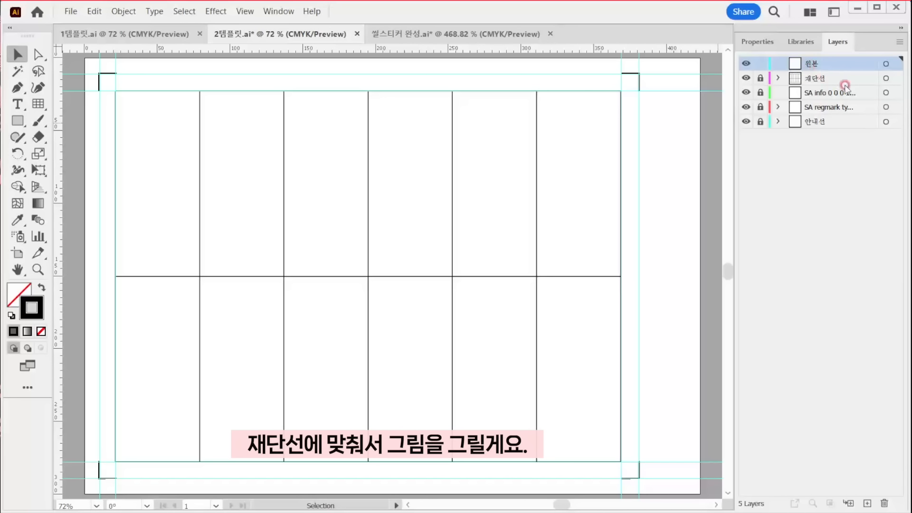
Trace the upper-right template cell with a filled rectangle and check its width and height in its properties
{"action": "left_click", "coordinate": [37, 270]}
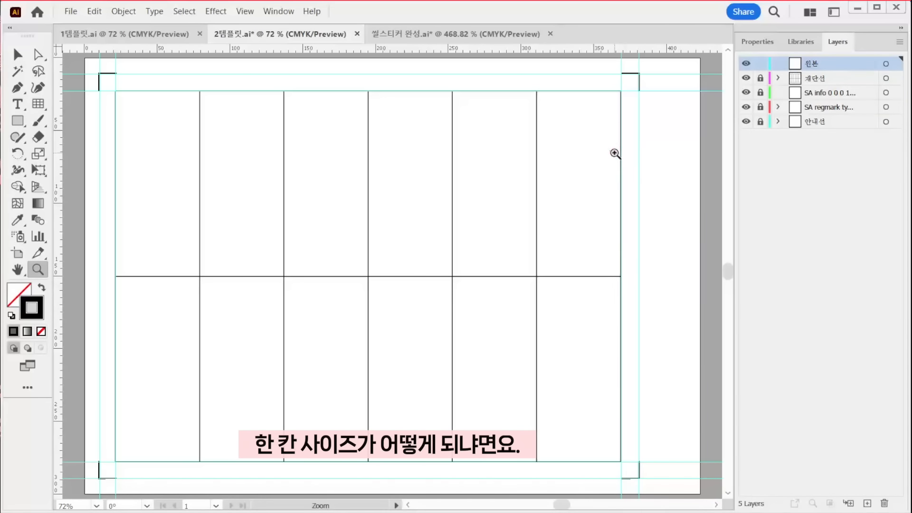
{"action": "left_click", "coordinate": [608, 151]}
{"action": "left_click", "coordinate": [356, 295]}
{"action": "left_click_drag", "start_coordinate": [374, 254], "coordinate": [456, 243]}
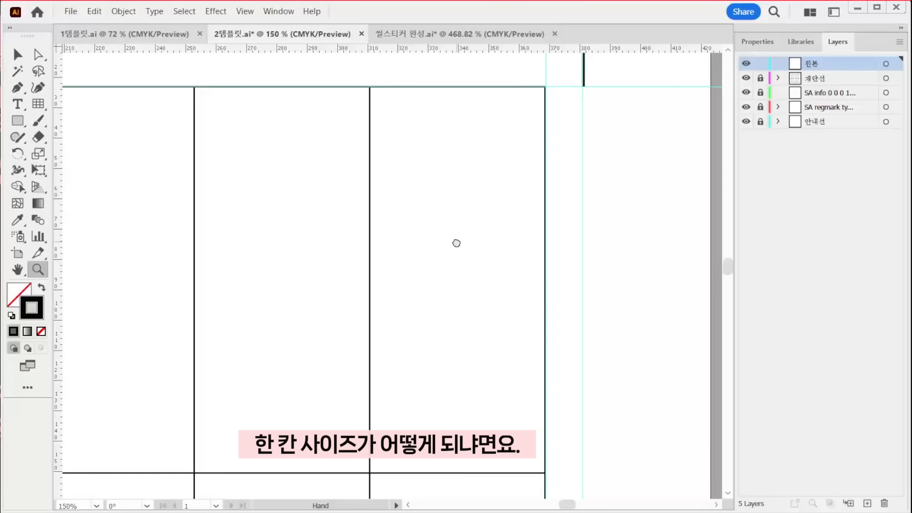
{"action": "left_click", "coordinate": [17, 120]}
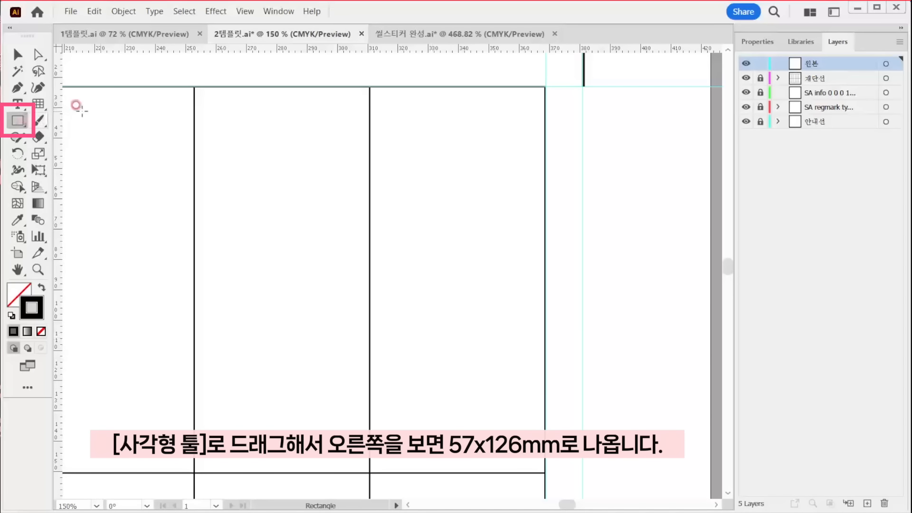
{"action": "mouse_move", "coordinate": [370, 87]}
{"action": "left_mouse_down"}
{"action": "mouse_move", "coordinate": [545, 404]}
{"action": "mouse_move", "coordinate": [545, 472]}
{"action": "left_mouse_up"}
{"action": "key", "text": "shift+x"}
{"action": "key", "text": "v"}
{"action": "left_click", "coordinate": [757, 42]}
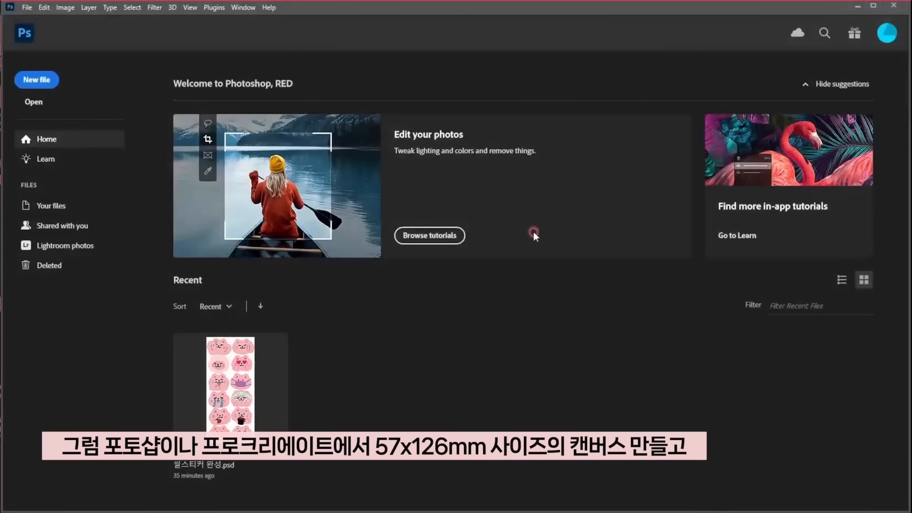
Switch to Photoshop and create a new CMYK document 57 mm wide and 126 mm high at 300 pixels/inch
{"action": "left_click", "coordinate": [38, 80]}
{"action": "type", "text": "57"}
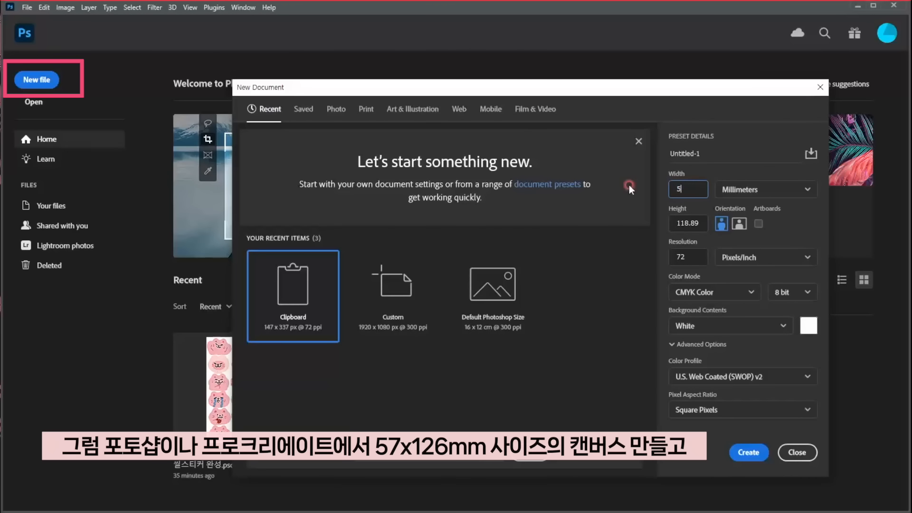
{"action": "key", "text": "Tab"}
{"action": "type", "text": "126"}
{"action": "key", "text": "Tab"}
{"action": "type", "text": "300"}
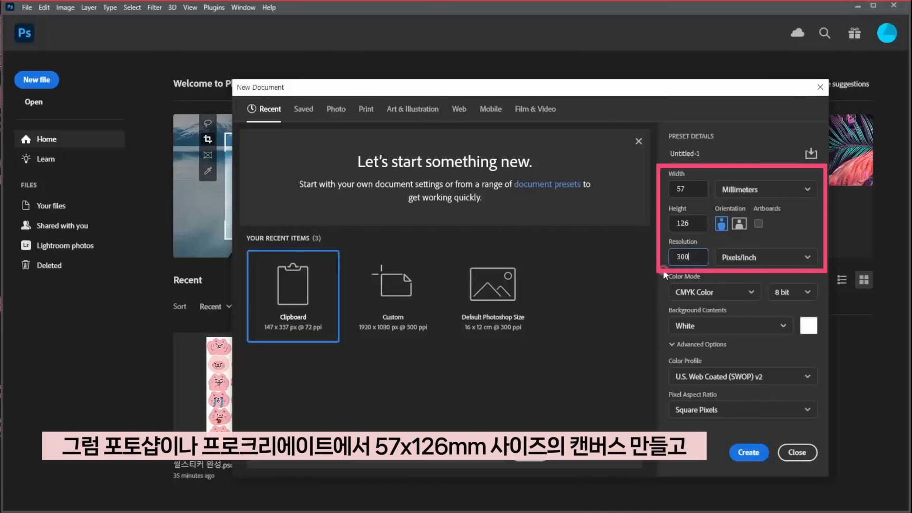
{"action": "left_click", "coordinate": [748, 452]}
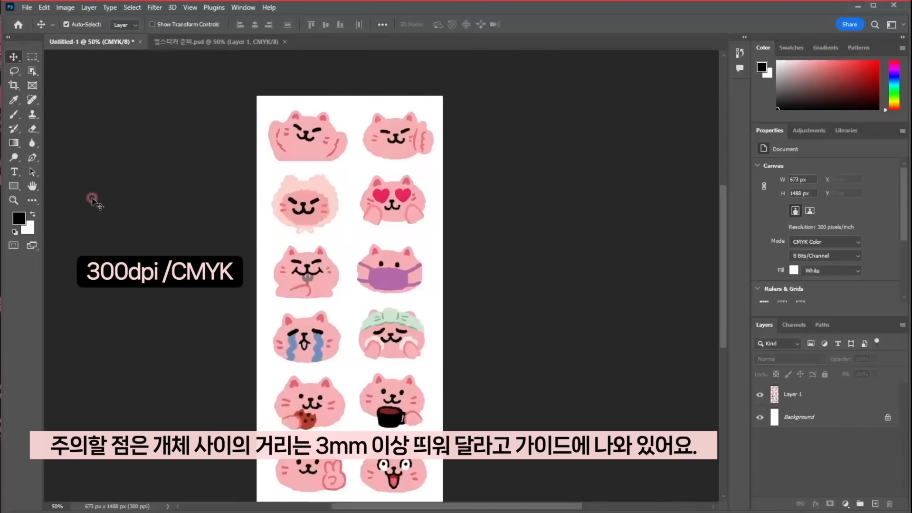
Show the Info panel next to the sticker artwork at 100% zoom
{"action": "key", "text": "z"}
{"action": "left_click", "coordinate": [392, 182]}
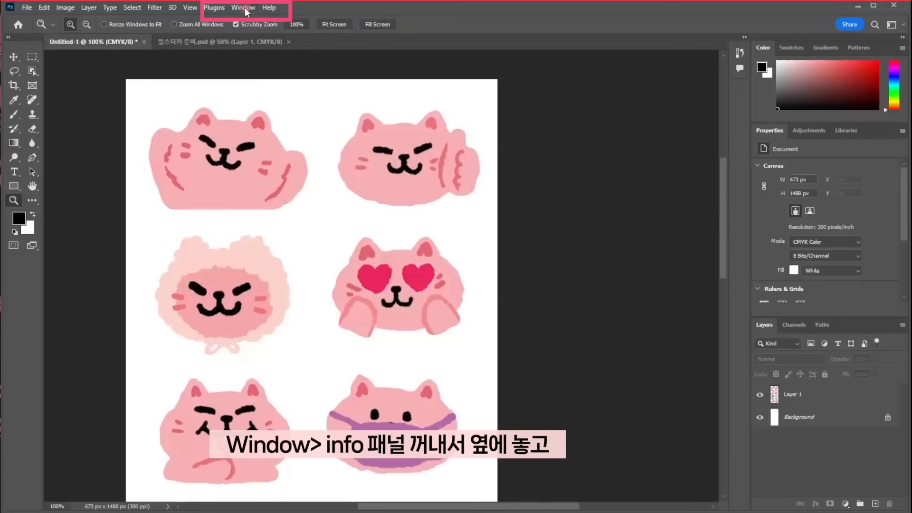
{"action": "left_click", "coordinate": [243, 7]}
{"action": "left_click", "coordinate": [244, 241]}
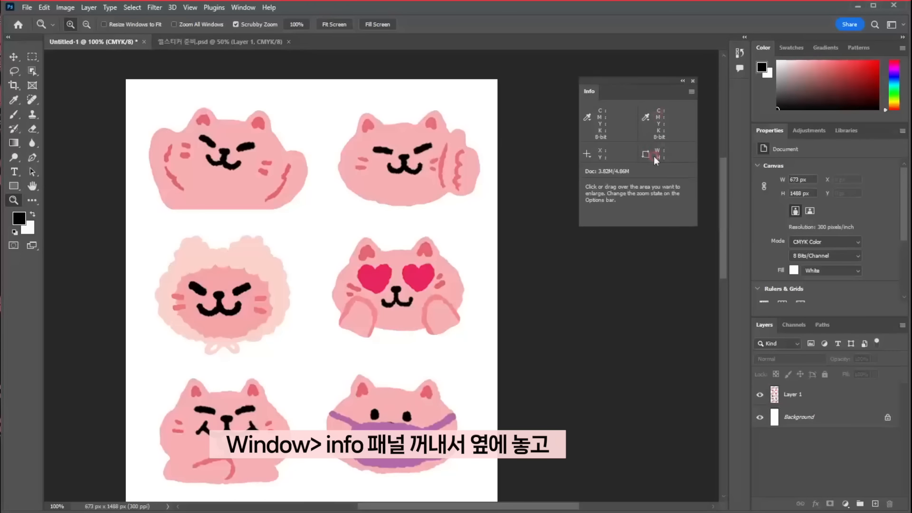
Measure the gaps between neighbouring cat stickers with rectangular marquee selections, one beside and one below the first cat
{"action": "left_click_drag", "start_coordinate": [360, 174], "coordinate": [391, 181]}
{"action": "left_click", "coordinate": [33, 57]}
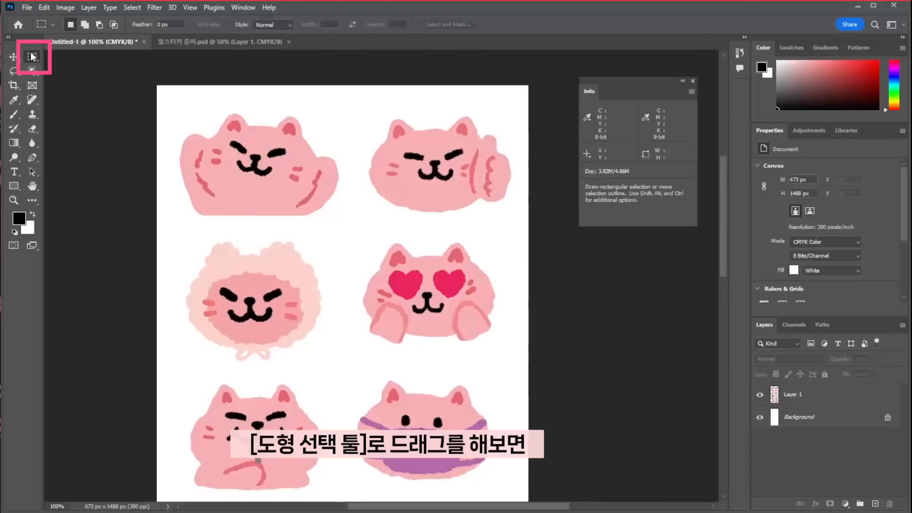
{"action": "left_click_drag", "start_coordinate": [339, 171], "coordinate": [363, 191]}
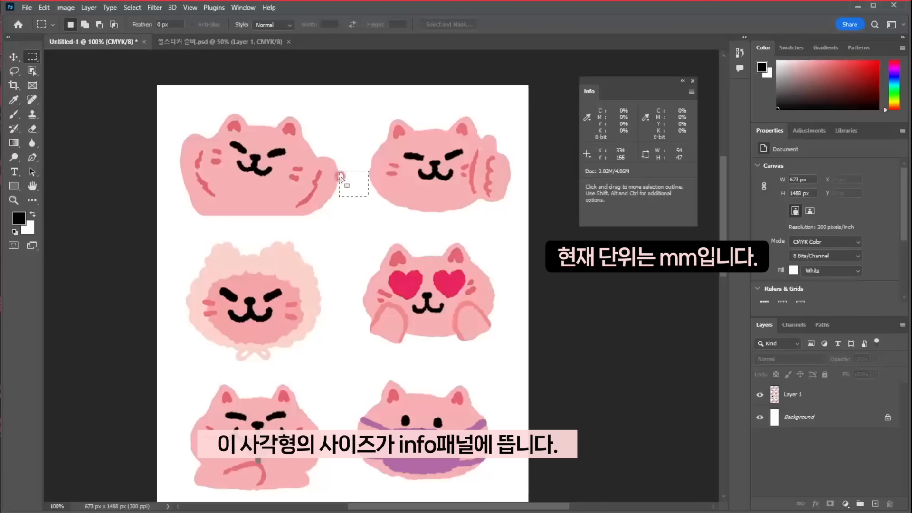
{"action": "left_click", "coordinate": [684, 153]}
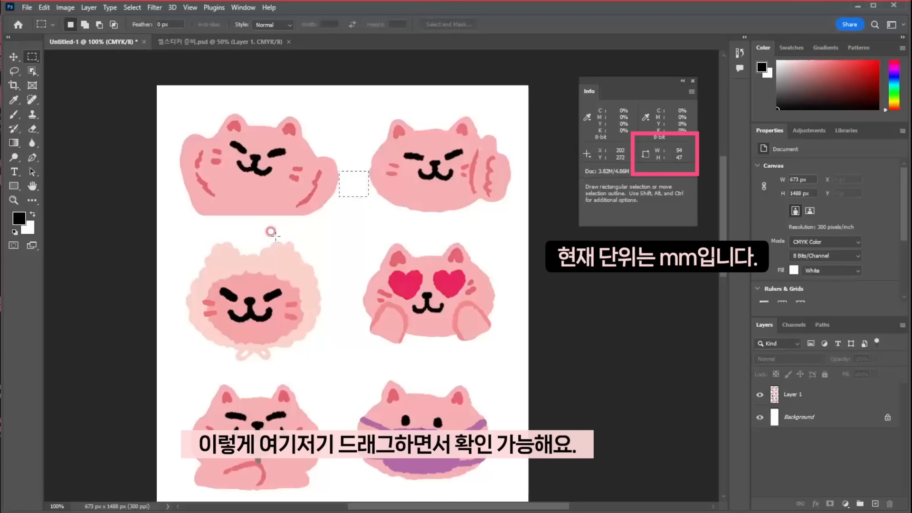
{"action": "left_click_drag", "start_coordinate": [280, 214], "coordinate": [257, 238]}
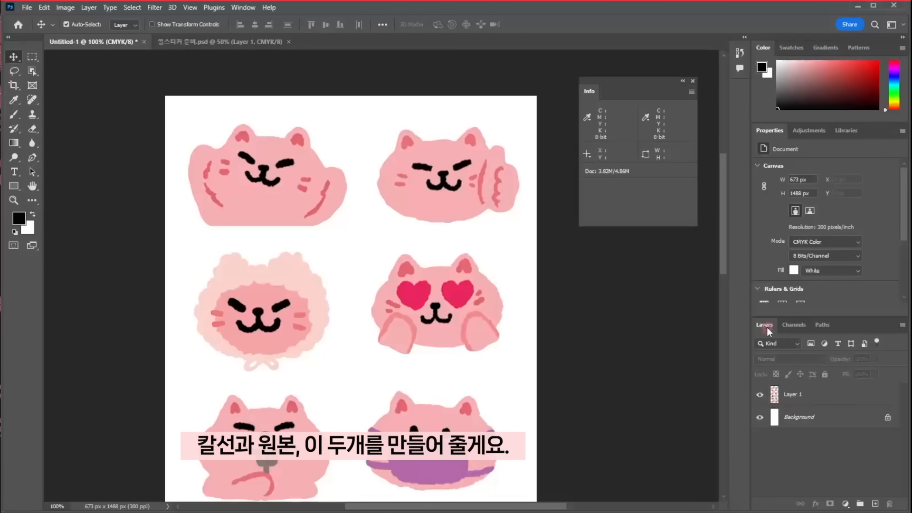
Float the Layers panel beside the artwork, make it taller, and duplicate Layer 1
{"action": "left_click_drag", "start_coordinate": [764, 325], "coordinate": [551, 93]}
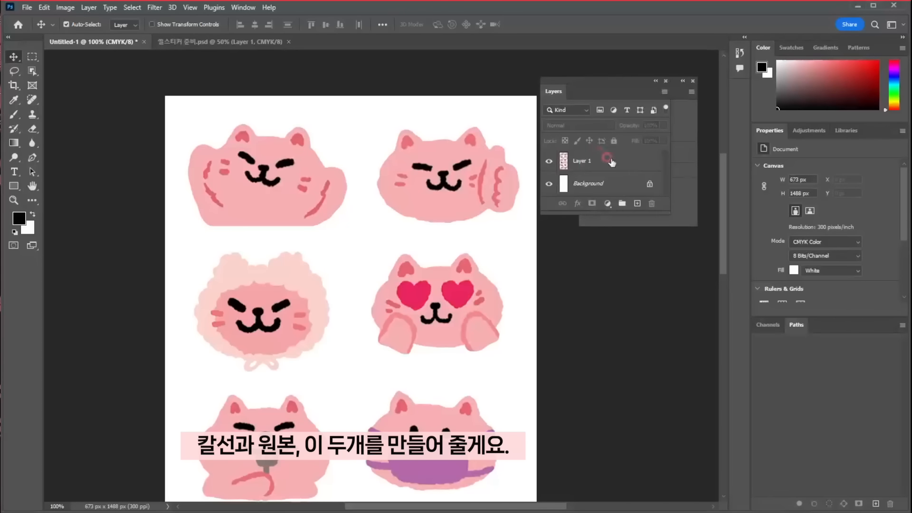
{"action": "left_click_drag", "start_coordinate": [670, 214], "coordinate": [684, 278]}
{"action": "left_click_drag", "start_coordinate": [579, 158], "coordinate": [654, 269]}
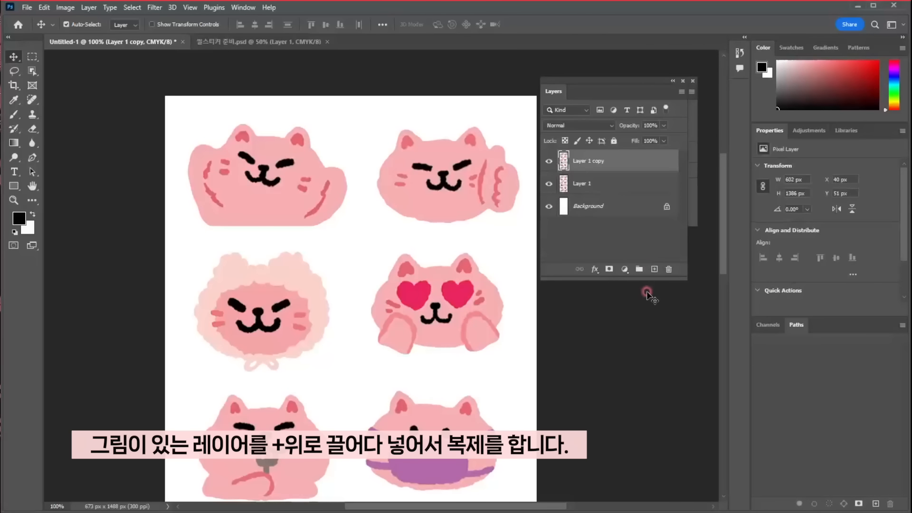
Lock the transparent pixels of the duplicated layer and fill its cats with the black foreground colour
{"action": "left_click_drag", "start_coordinate": [272, 192], "coordinate": [268, 85]}
{"action": "key", "text": "ctrl+minus"}
{"action": "key", "text": "ctrl+minus"}
{"action": "left_click", "coordinate": [564, 142]}
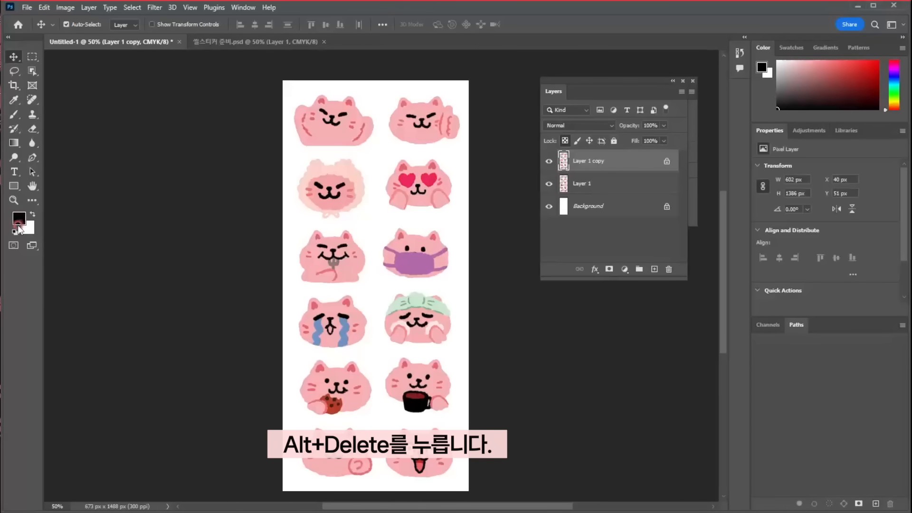
{"action": "key", "text": "alt+Delete"}
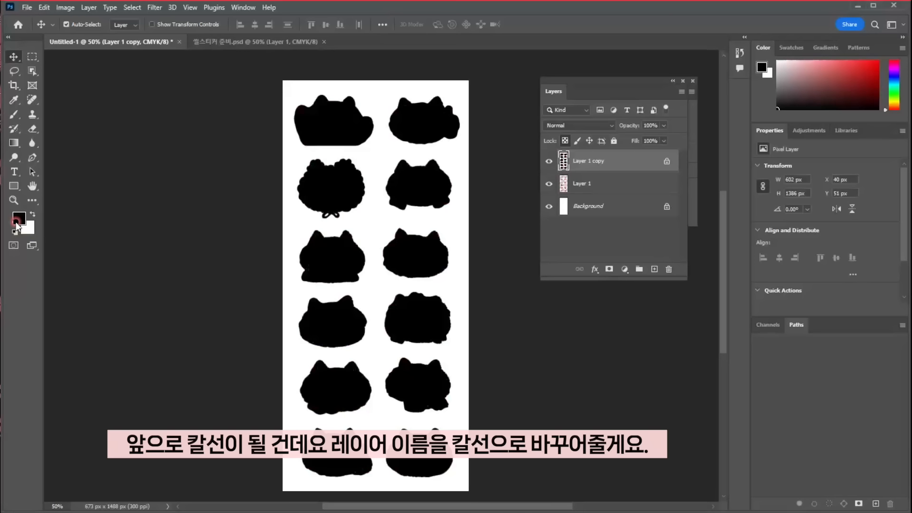
Rename the black silhouette layer as 칼선 and hide it
{"action": "double_click", "coordinate": [585, 160]}
{"action": "type", "text": "칼선"}
{"action": "key", "text": "Return"}
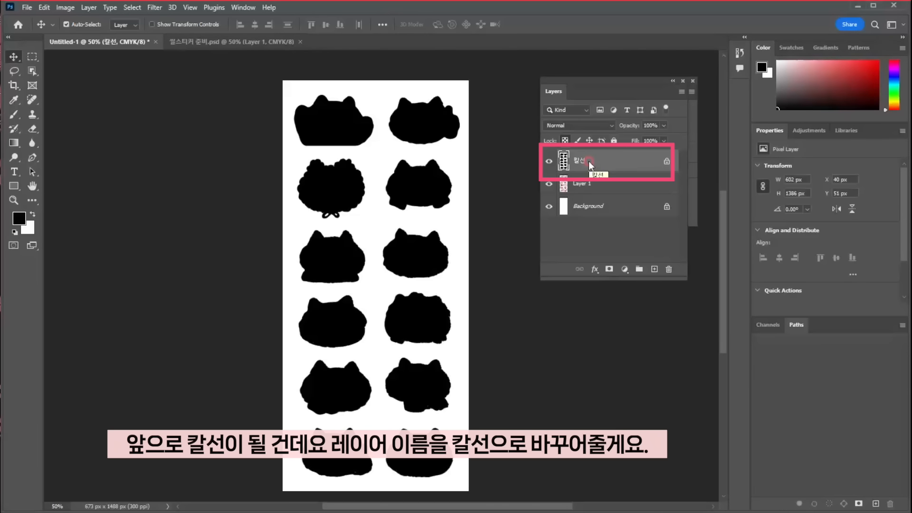
{"action": "left_click", "coordinate": [549, 162]}
Rename the coloured cat artwork layer, Layer 1, as 원본
{"action": "double_click", "coordinate": [583, 183]}
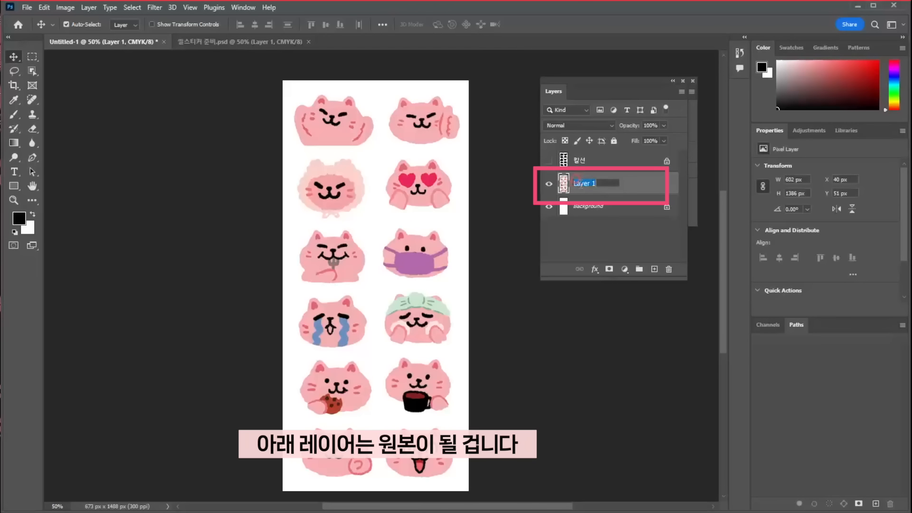
{"action": "type", "text": "원"}
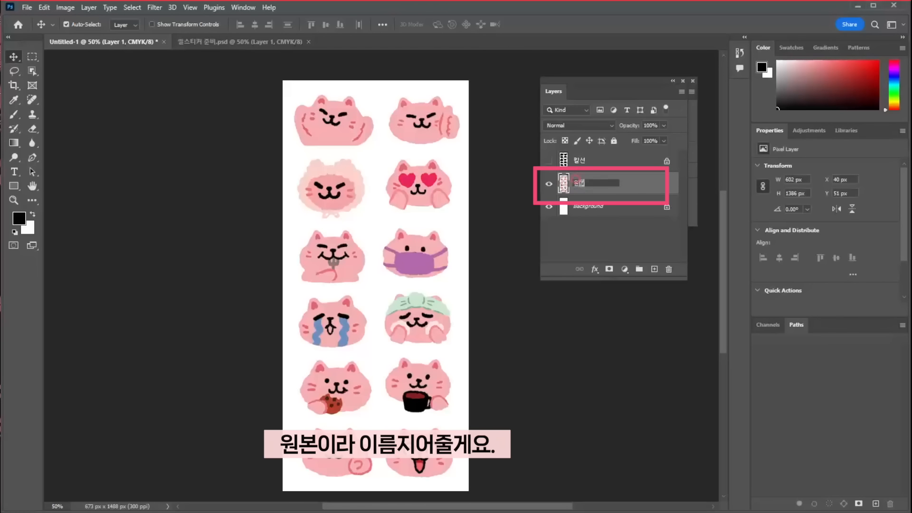
{"action": "type", "text": "본"}
{"action": "key", "text": "Return"}
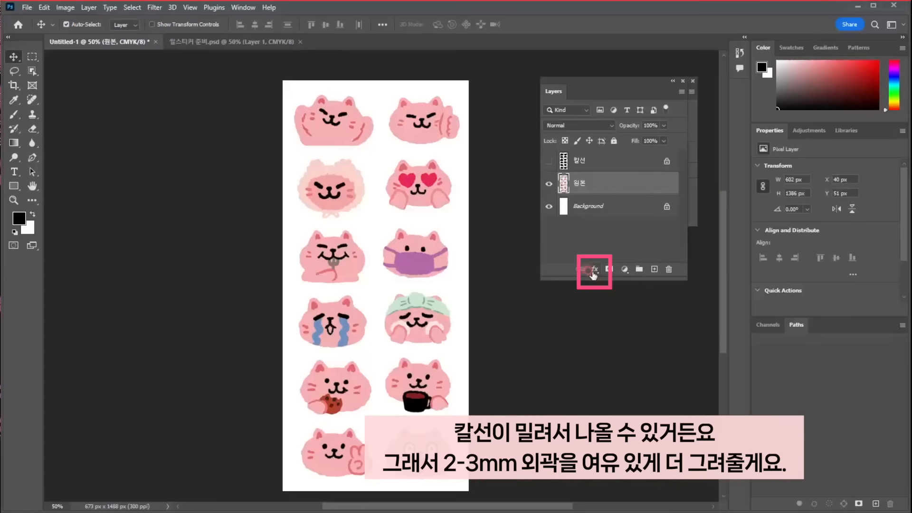
Add a Stroke layer style to the 원본 layer with position Outside and size 27 px
{"action": "left_click", "coordinate": [594, 269]}
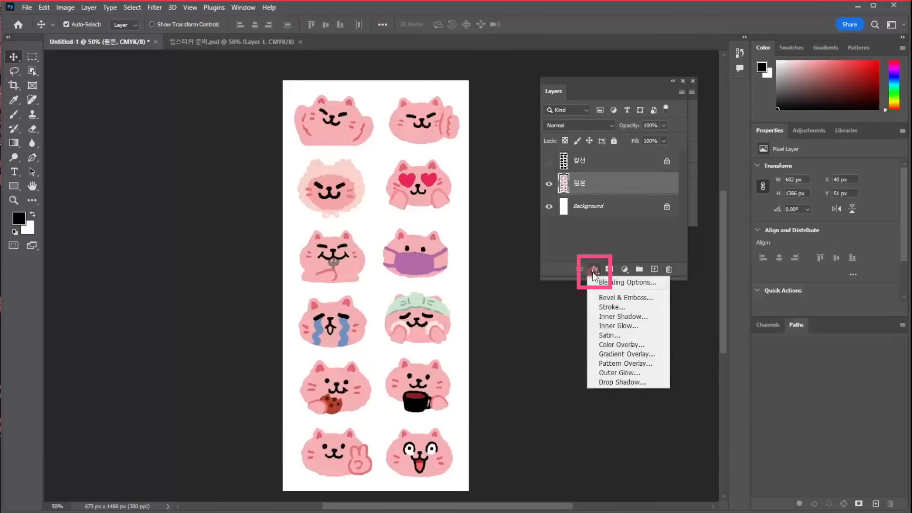
{"action": "left_click", "coordinate": [620, 307]}
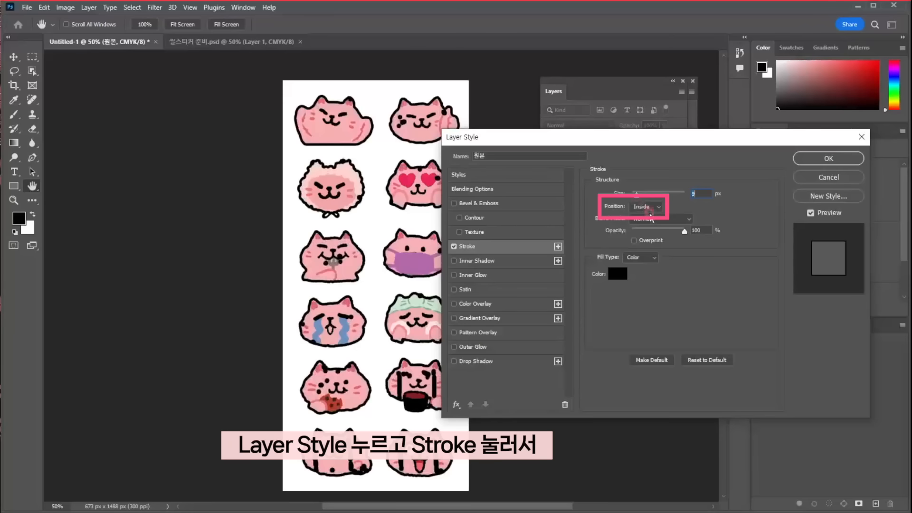
{"action": "left_click", "coordinate": [651, 207]}
{"action": "left_click", "coordinate": [645, 215]}
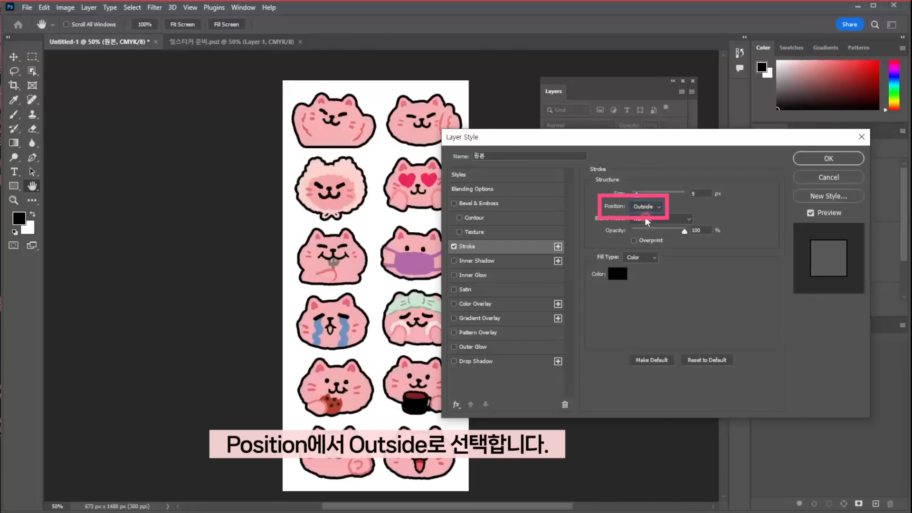
{"action": "left_click_drag", "start_coordinate": [638, 195], "coordinate": [641, 195]}
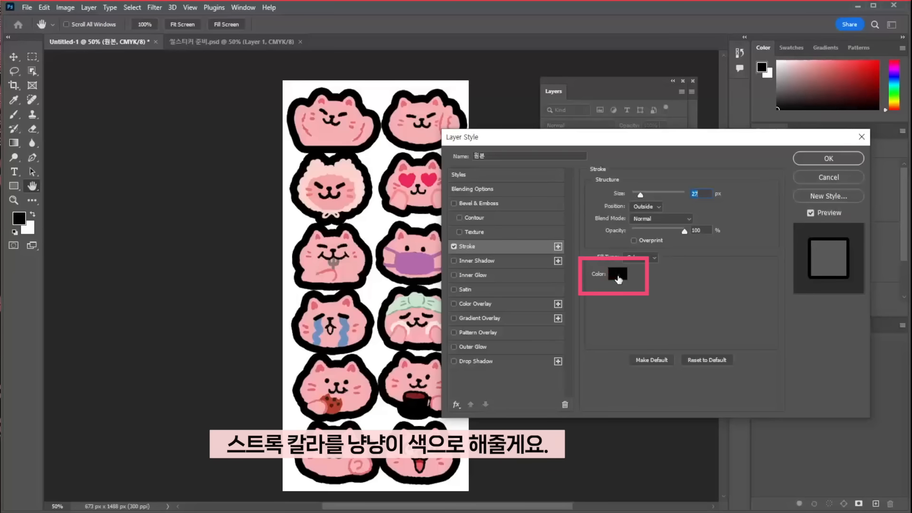
Set the stroke colour to the cats' pink (f8b0b2) sampled from the artwork, and rasterize the 원본 layer's style
{"action": "left_click", "coordinate": [617, 274]}
{"action": "left_click", "coordinate": [338, 134]}
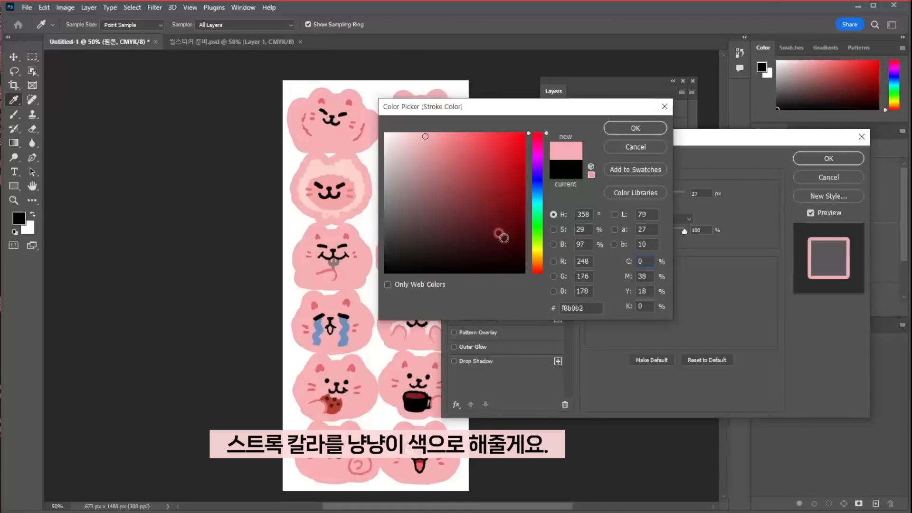
{"action": "left_click", "coordinate": [635, 129]}
{"action": "left_click", "coordinate": [828, 158]}
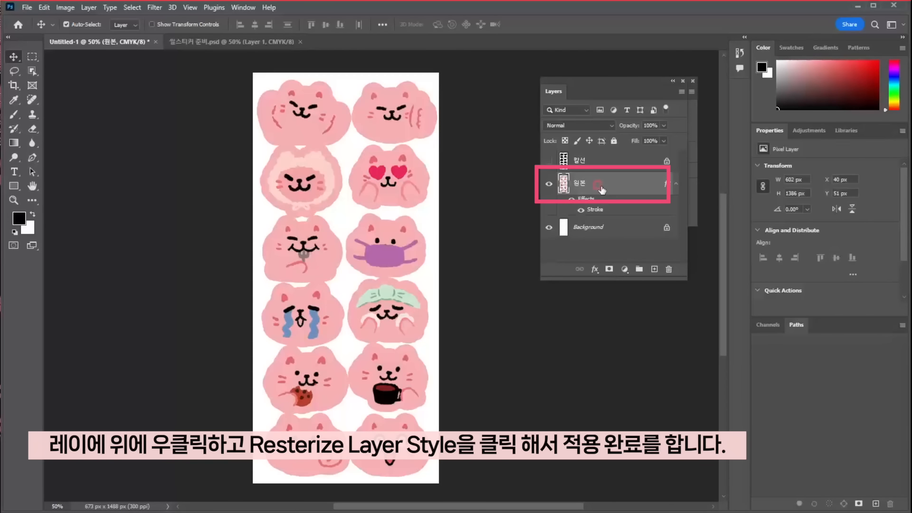
{"action": "right_click", "coordinate": [602, 189]}
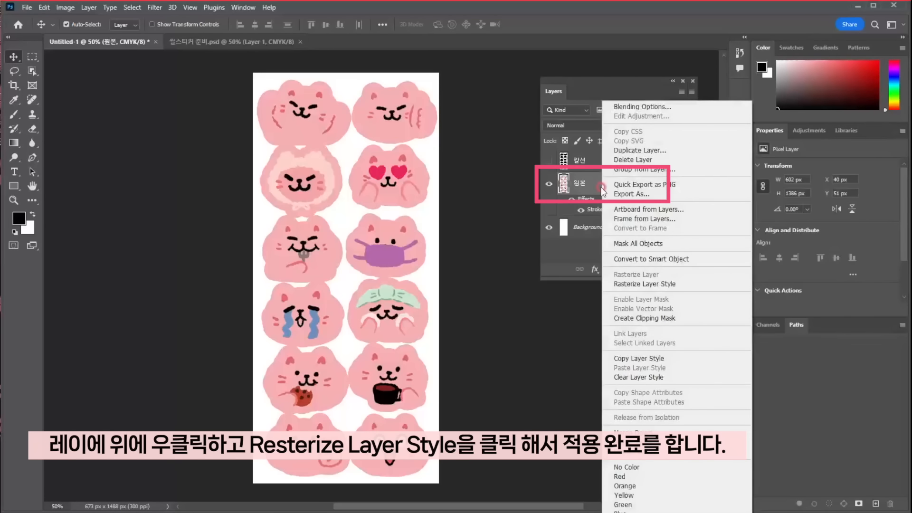
{"action": "left_click", "coordinate": [653, 286]}
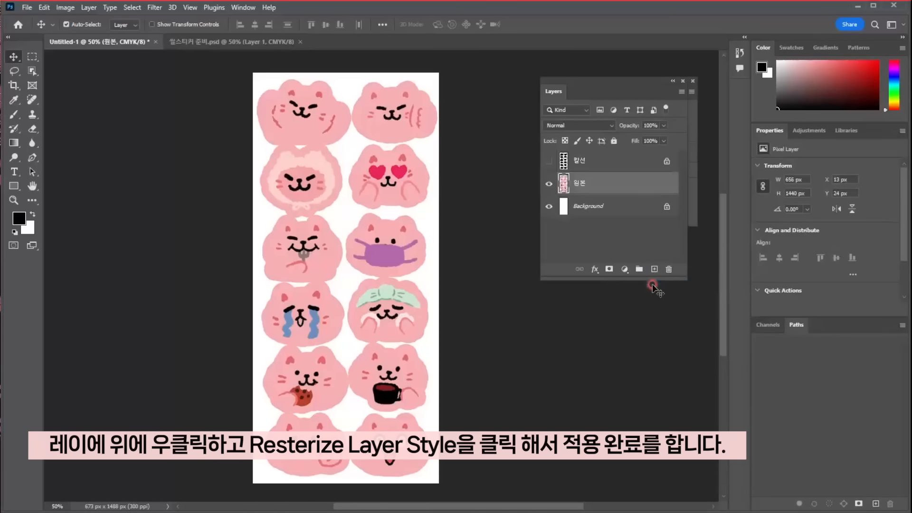
Extend the masked cat's purple mask straps out to the edges of its enlarged outline with the Brush
{"action": "key", "text": "z"}
{"action": "left_click", "coordinate": [382, 252]}
{"action": "left_click", "coordinate": [383, 254]}
{"action": "left_click", "coordinate": [383, 254]}
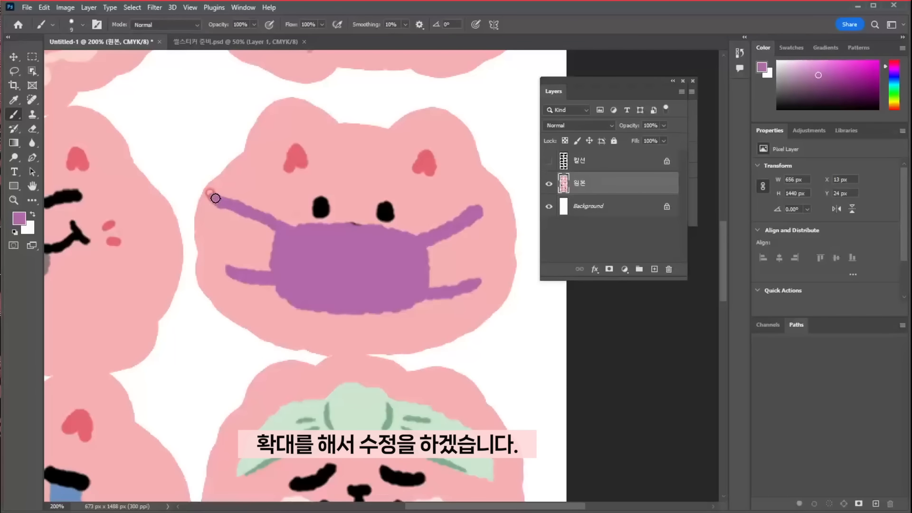
{"action": "left_click_drag", "start_coordinate": [233, 269], "coordinate": [202, 263]}
{"action": "left_click_drag", "start_coordinate": [478, 209], "coordinate": [504, 192]}
{"action": "left_click_drag", "start_coordinate": [480, 283], "coordinate": [500, 275]}
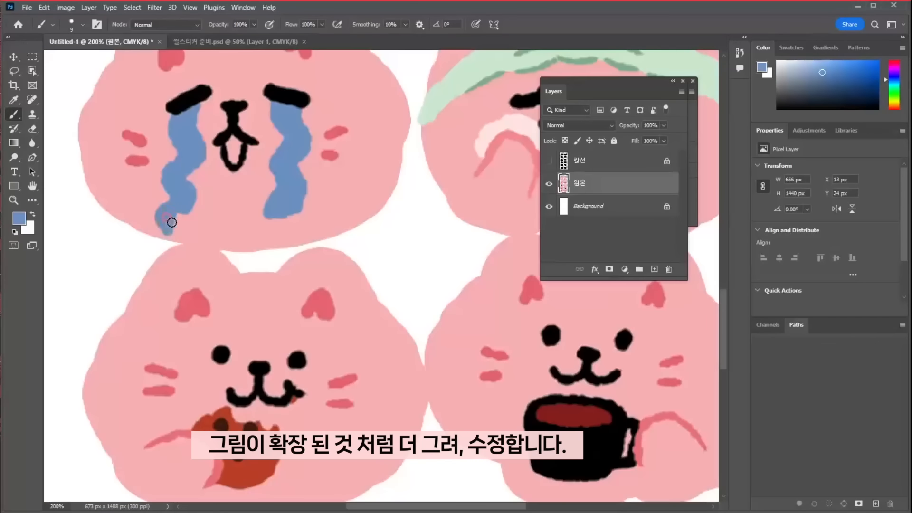
Paint the crying cat's blue tears and the black mug further down to the edge of their enlarged outlines
{"action": "left_click_drag", "start_coordinate": [169, 218], "coordinate": [154, 241]}
{"action": "mouse_move", "coordinate": [279, 247]}
{"action": "left_mouse_down"}
{"action": "mouse_move", "coordinate": [285, 214]}
{"action": "mouse_move", "coordinate": [289, 238]}
{"action": "left_mouse_up"}
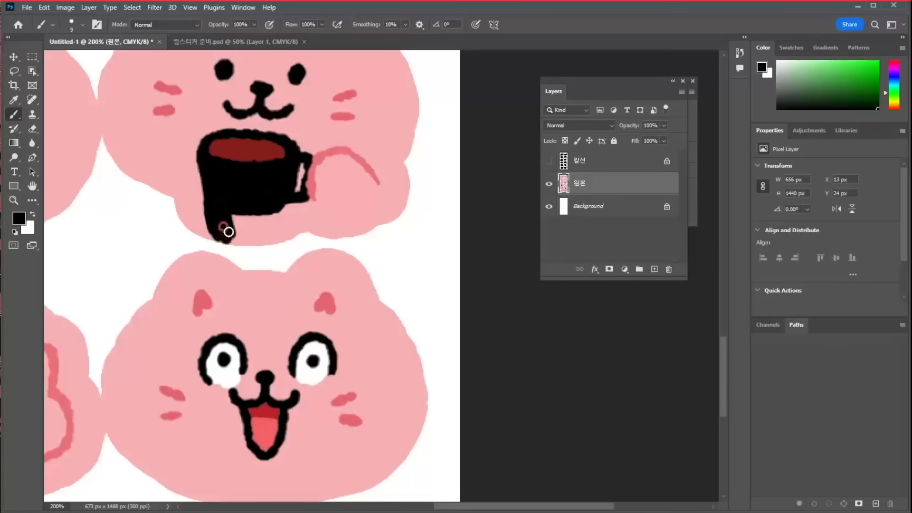
{"action": "mouse_move", "coordinate": [226, 230]}
{"action": "left_mouse_down"}
{"action": "mouse_move", "coordinate": [276, 224]}
{"action": "mouse_move", "coordinate": [260, 245]}
{"action": "left_mouse_up"}
{"action": "left_click_drag", "start_coordinate": [304, 202], "coordinate": [287, 229]}
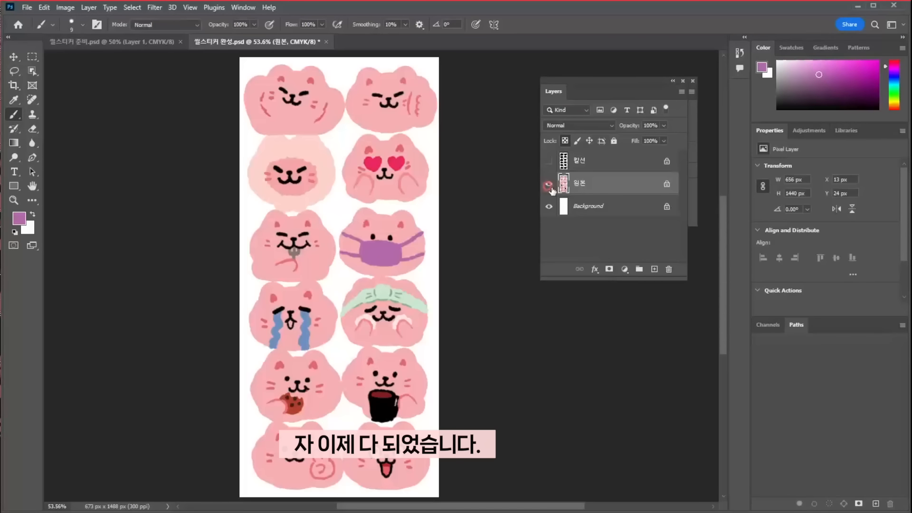
Show the 칼선 layer again and delete the Background layer
{"action": "left_click", "coordinate": [549, 161]}
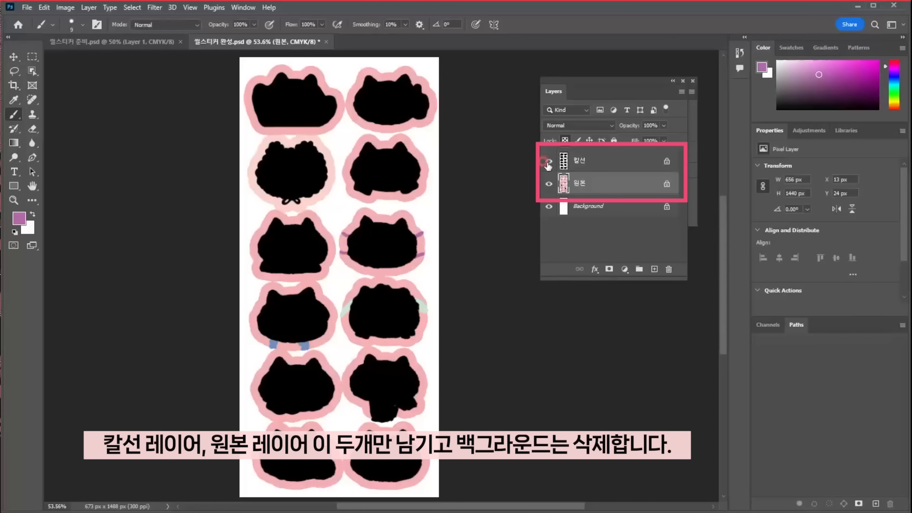
{"action": "left_click_drag", "start_coordinate": [575, 212], "coordinate": [676, 274]}
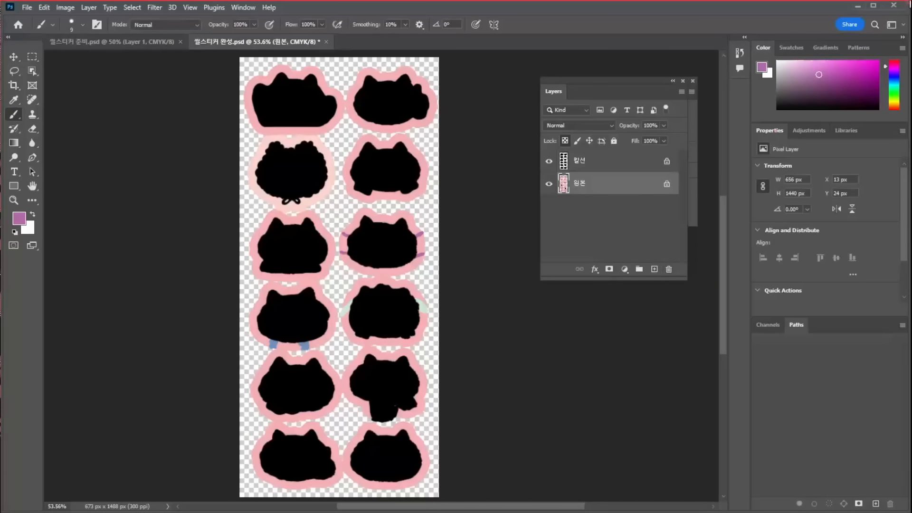
Save the two-layer document as the Photoshop file 씰스티커 완성.psd in the desktop folder (바탕 화면)
{"action": "left_click", "coordinate": [26, 7]}
{"action": "left_click", "coordinate": [117, 138]}
{"action": "left_click_drag", "start_coordinate": [190, 8], "coordinate": [276, 81]}
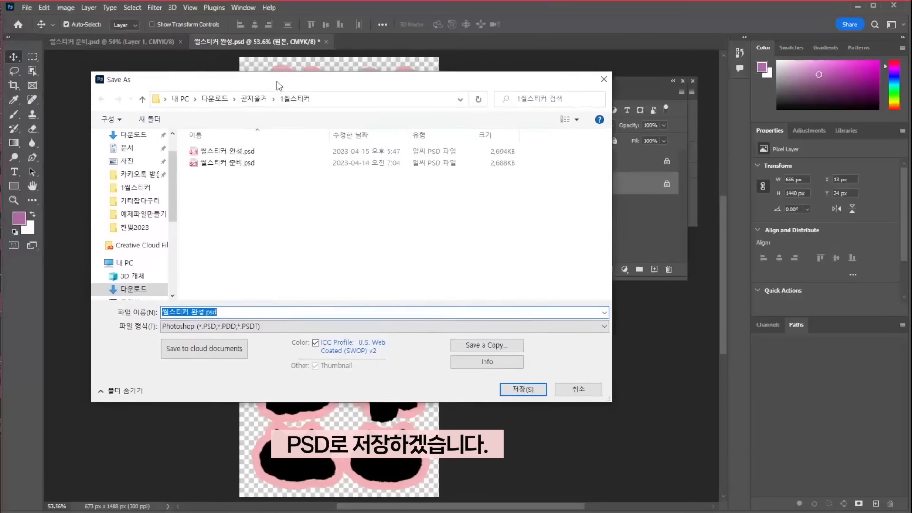
{"action": "left_click_drag", "start_coordinate": [174, 177], "coordinate": [174, 159]}
{"action": "left_click", "coordinate": [135, 157]}
{"action": "left_click", "coordinate": [523, 389]}
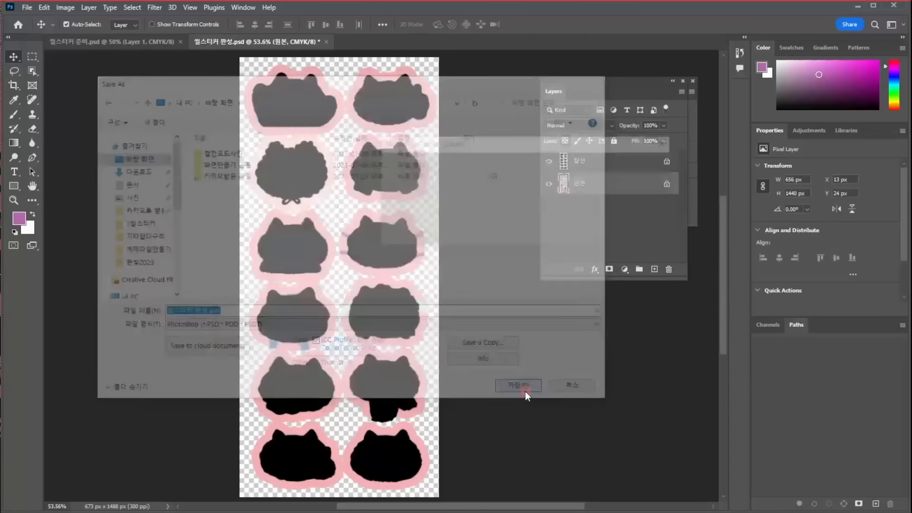
{"action": "key", "text": "Return"}
Switch to Illustrator and open 씰스티커 완성.psd from the desktop with the Convert Layers to Objects option
{"action": "left_click", "coordinate": [858, 6]}
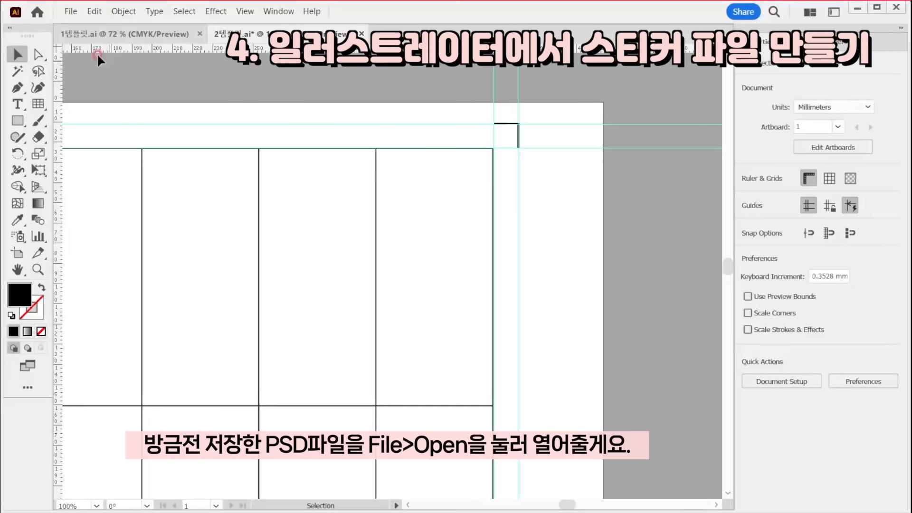
{"action": "left_click", "coordinate": [71, 11]}
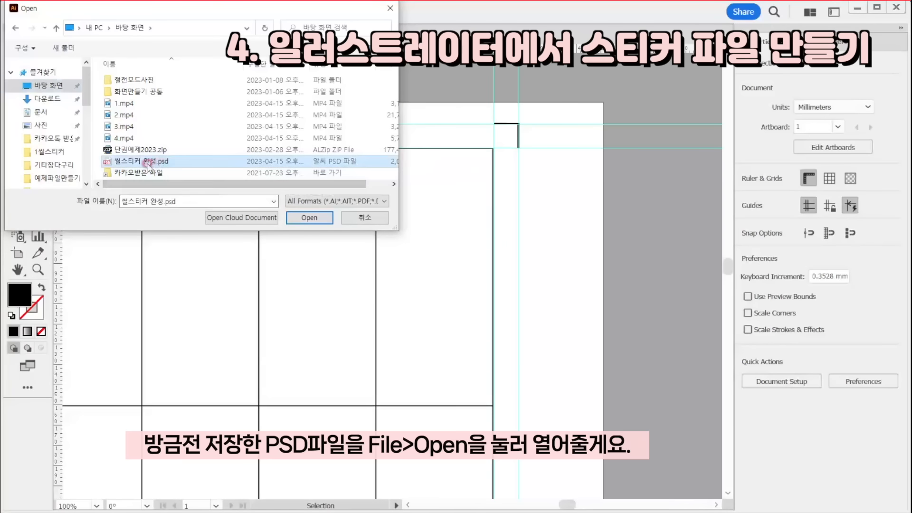
{"action": "left_click", "coordinate": [244, 230]}
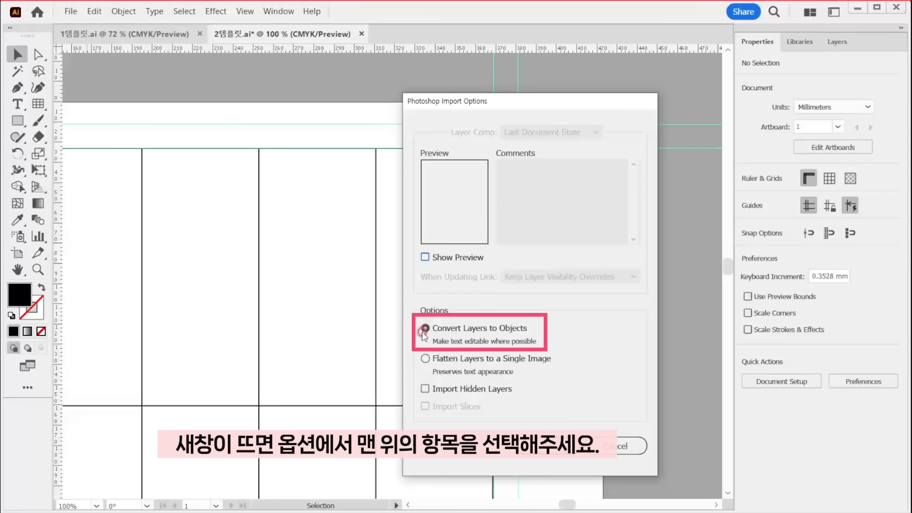
{"action": "left_click", "coordinate": [534, 446]}
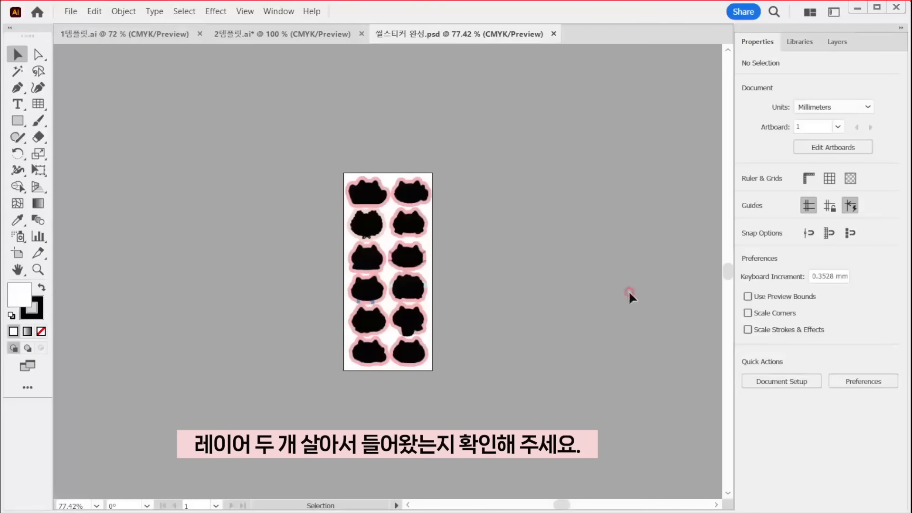
Float the layer list beside the artwork, lock the 원본 Image layer and select the black silhouettes on 칼선 Image
{"action": "left_click", "coordinate": [836, 43]}
{"action": "left_click_drag", "start_coordinate": [836, 43], "coordinate": [510, 199]}
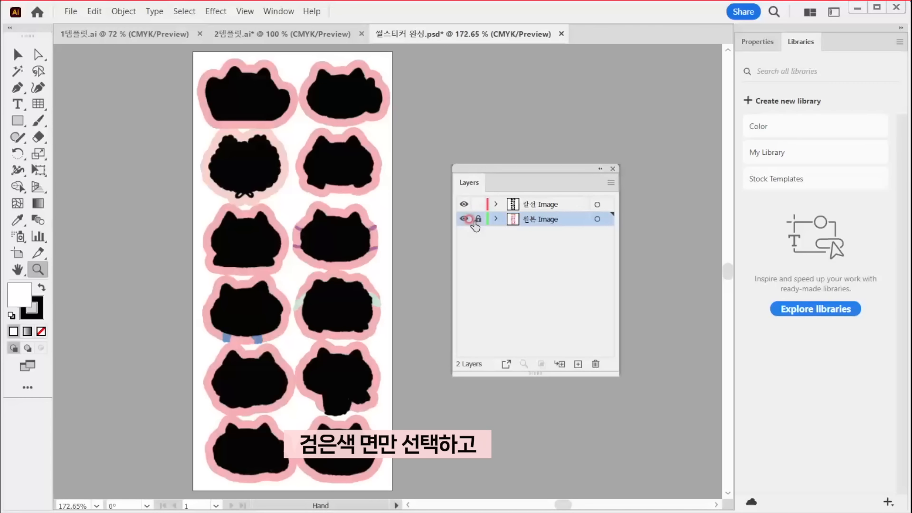
{"action": "left_click", "coordinate": [18, 54]}
{"action": "left_click", "coordinate": [331, 169]}
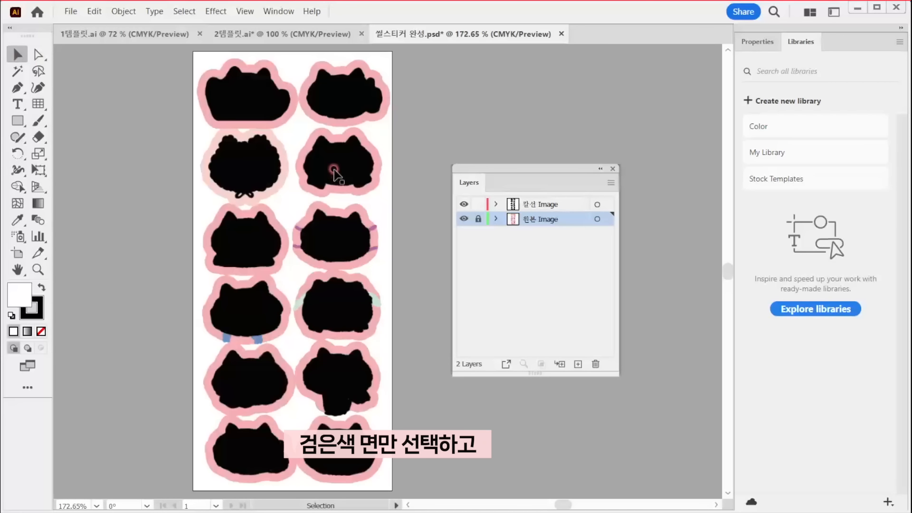
{"action": "left_click", "coordinate": [334, 170]}
Image Trace the silhouettes with Paths 100%, Corners 100% and Noise 100 px, and expand the tracing into paths
{"action": "left_click", "coordinate": [757, 41]}
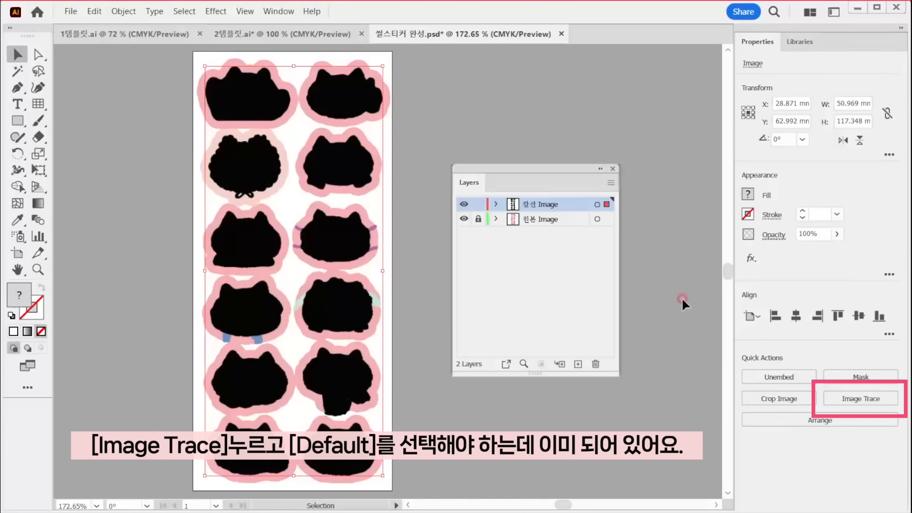
{"action": "left_click", "coordinate": [879, 400]}
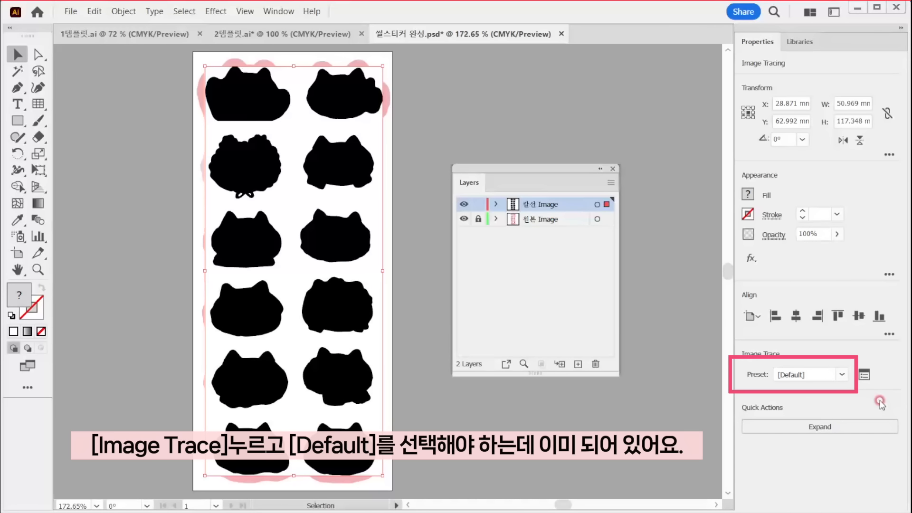
{"action": "left_click", "coordinate": [864, 376]}
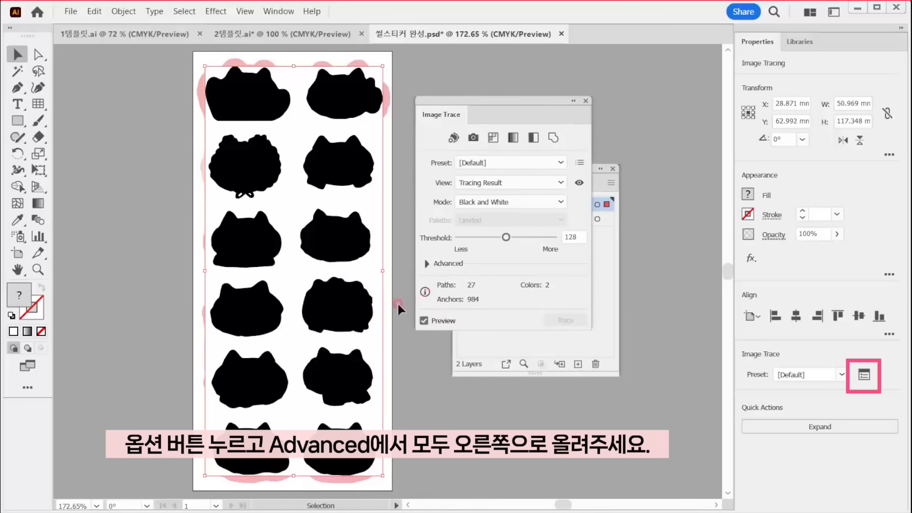
{"action": "left_click", "coordinate": [426, 263]}
{"action": "left_click_drag", "start_coordinate": [504, 281], "coordinate": [553, 307]}
{"action": "left_click_drag", "start_coordinate": [481, 333], "coordinate": [553, 334]}
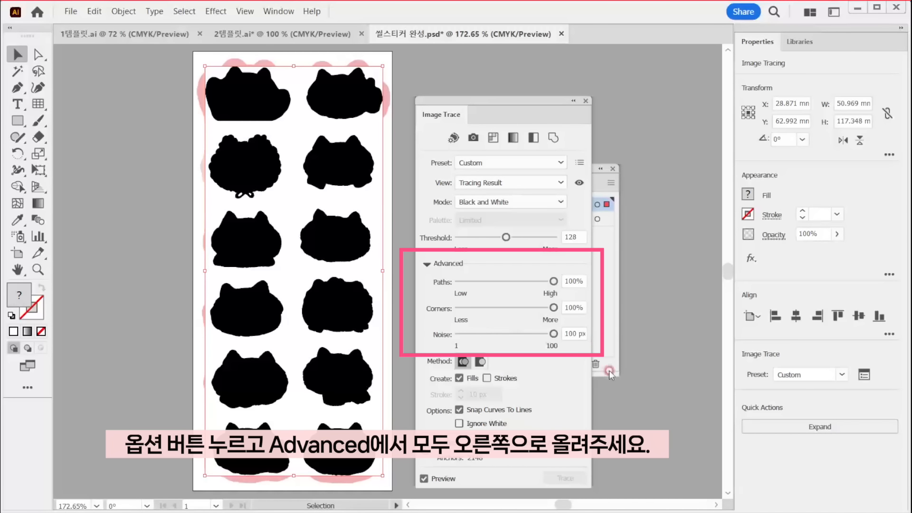
{"action": "left_click", "coordinate": [794, 427]}
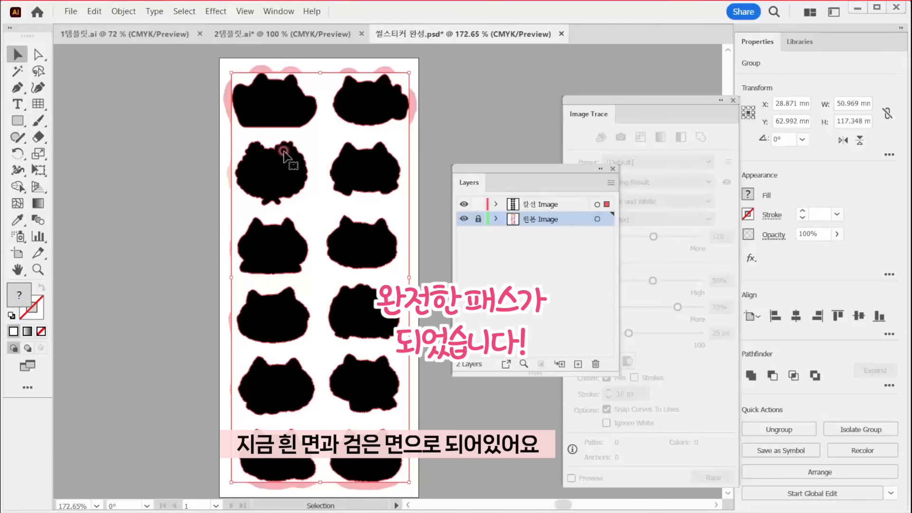
Select the white areas of the traced silhouettes with the Magic Wand and delete them
{"action": "left_click_drag", "start_coordinate": [283, 151], "coordinate": [130, 169]}
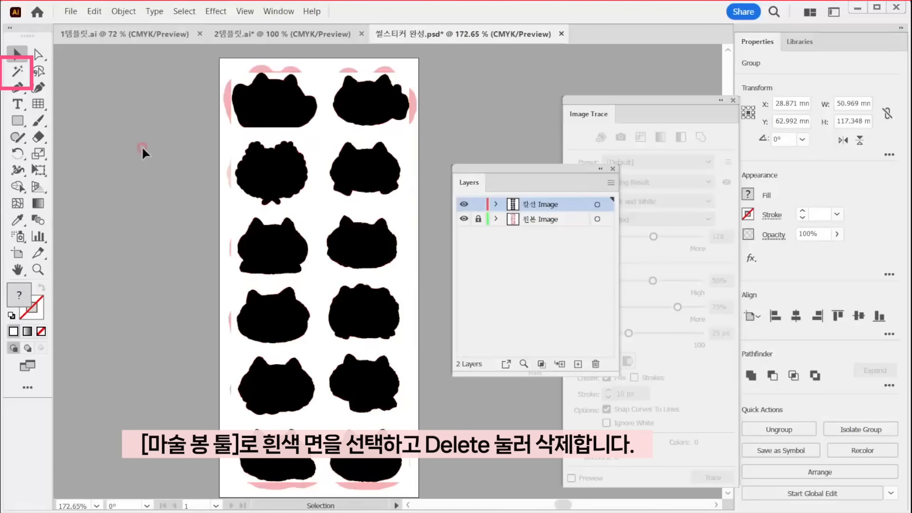
{"action": "left_click", "coordinate": [19, 71]}
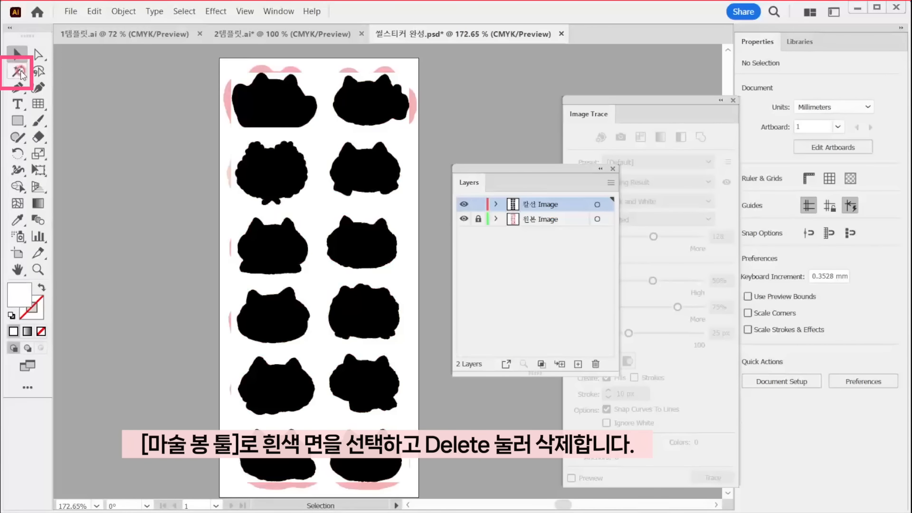
{"action": "left_click", "coordinate": [19, 72]}
{"action": "left_click", "coordinate": [316, 130]}
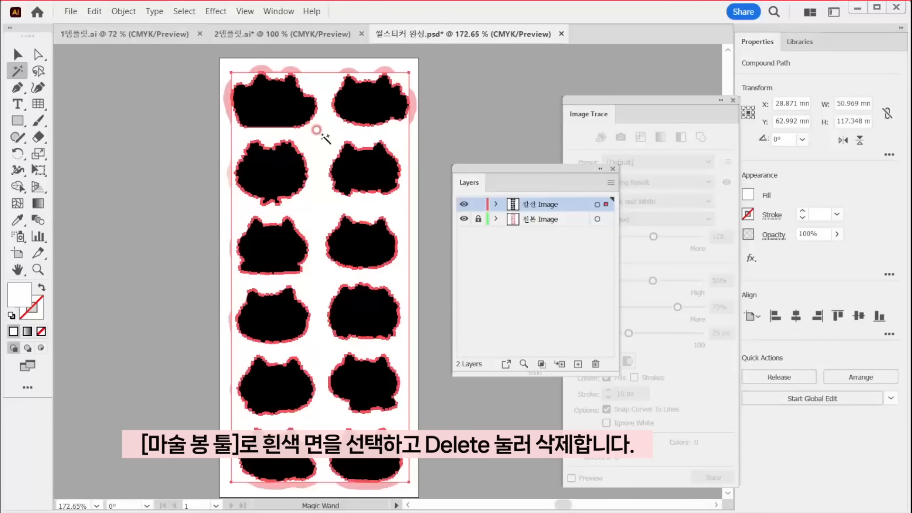
{"action": "key", "text": "Delete"}
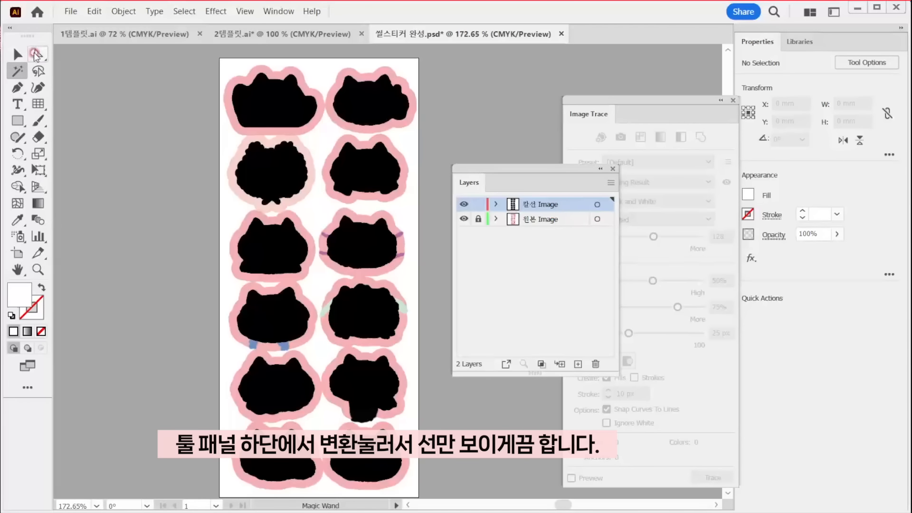
Swap fill and stroke on the silhouette group so it has no fill and a 1 pt black outline
{"action": "left_click", "coordinate": [18, 55]}
{"action": "left_click", "coordinate": [236, 91]}
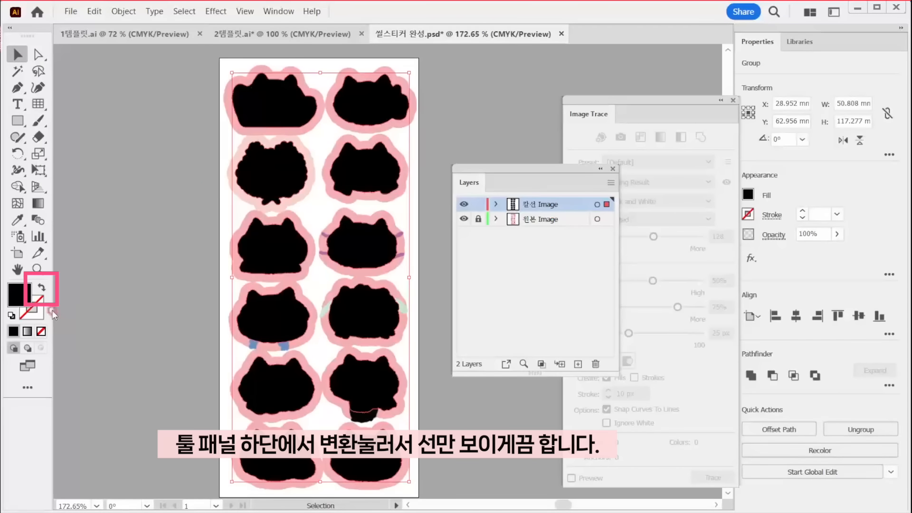
{"action": "left_click", "coordinate": [40, 288]}
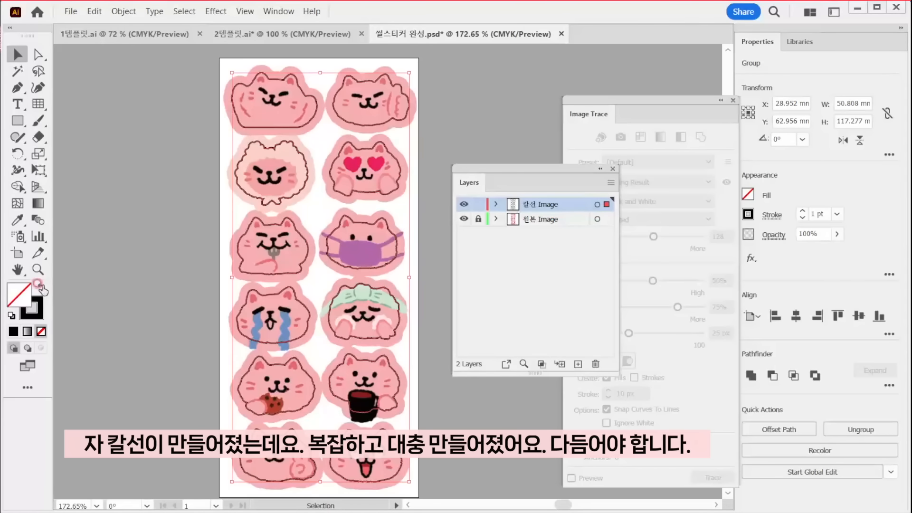
Simplify the cut-line paths, trying fewer anchor points before setting the amount close to the maximum number of points
{"action": "left_click", "coordinate": [38, 269]}
{"action": "left_click_drag", "start_coordinate": [230, 147], "coordinate": [371, 173]}
{"action": "left_click_drag", "start_coordinate": [255, 138], "coordinate": [287, 204]}
{"action": "left_click_drag", "start_coordinate": [198, 392], "coordinate": [199, 302]}
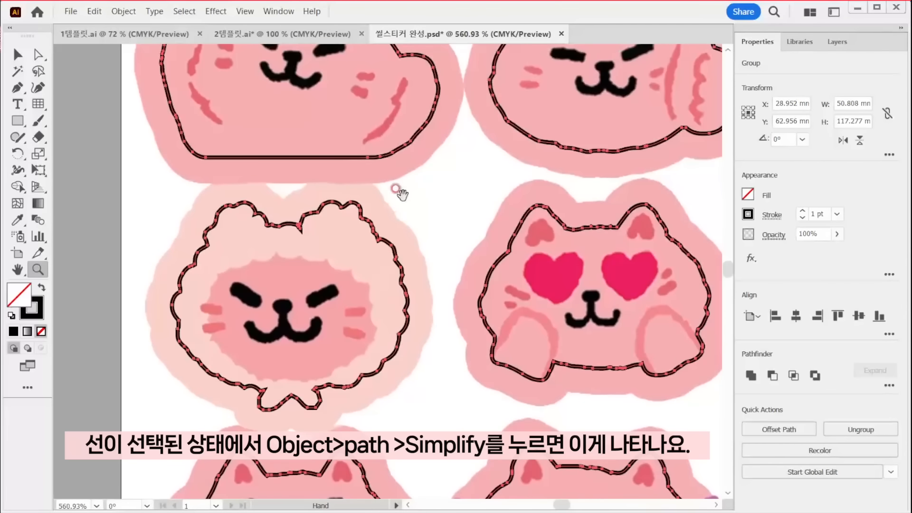
{"action": "left_click_drag", "start_coordinate": [401, 194], "coordinate": [371, 236]}
{"action": "left_click", "coordinate": [123, 11]}
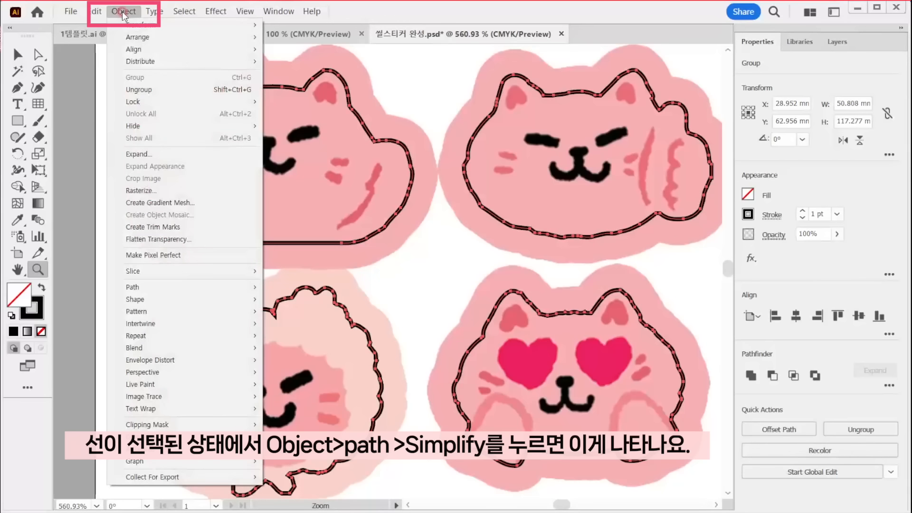
{"action": "left_click", "coordinate": [157, 288]}
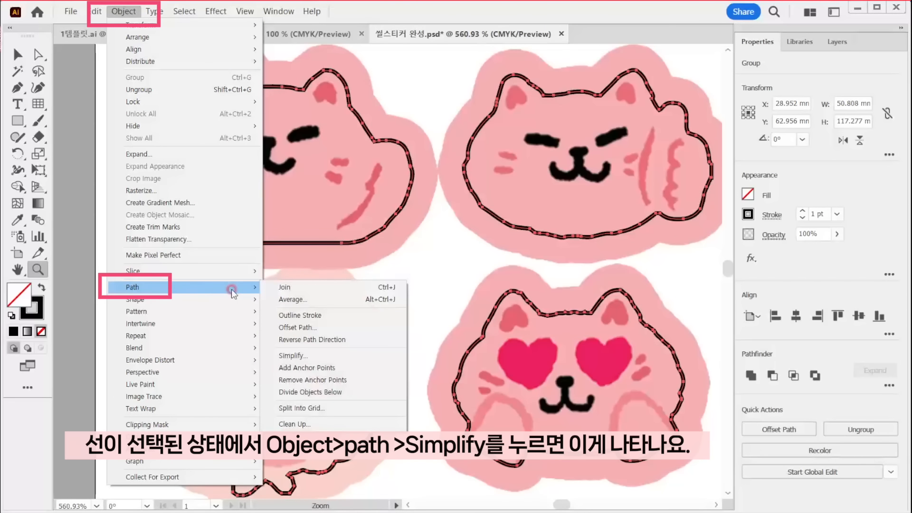
{"action": "left_click", "coordinate": [337, 358]}
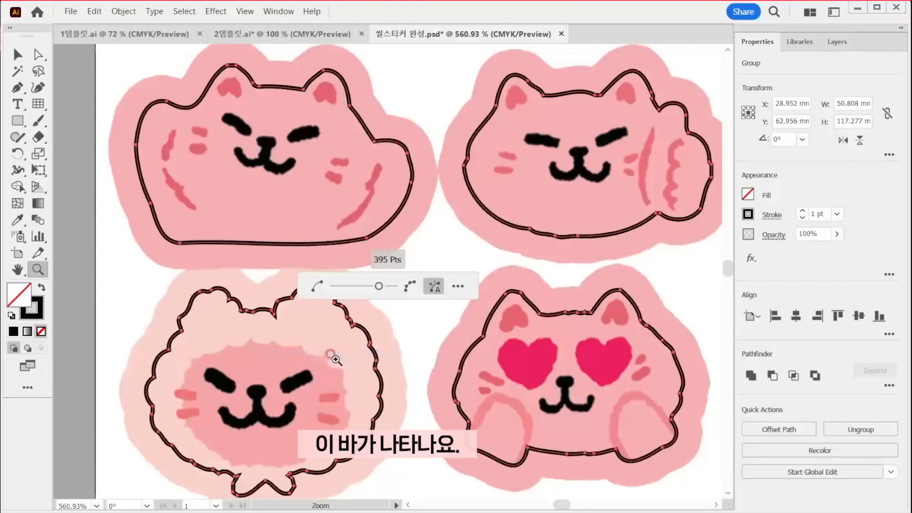
{"action": "left_click_drag", "start_coordinate": [380, 292], "coordinate": [312, 293]}
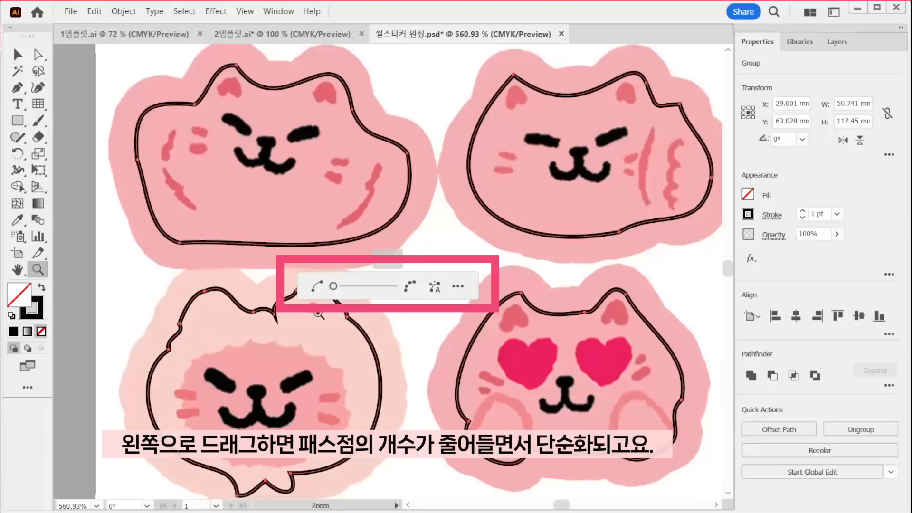
{"action": "left_click_drag", "start_coordinate": [333, 286], "coordinate": [394, 286]}
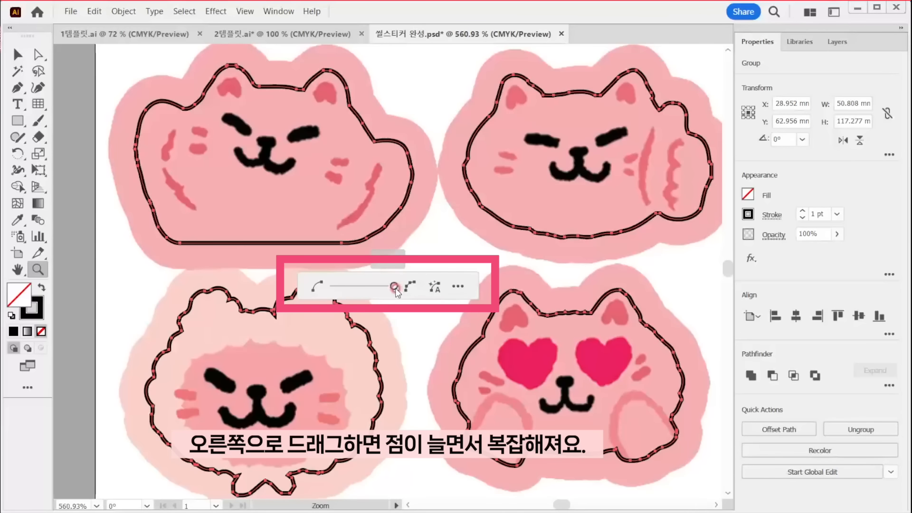
{"action": "left_click_drag", "start_coordinate": [394, 288], "coordinate": [389, 289]}
Redraw the bumpy lower edge of the crying cat's cut line smoothly with the Pencil tool
{"action": "left_click_drag", "start_coordinate": [18, 143], "coordinate": [99, 156]}
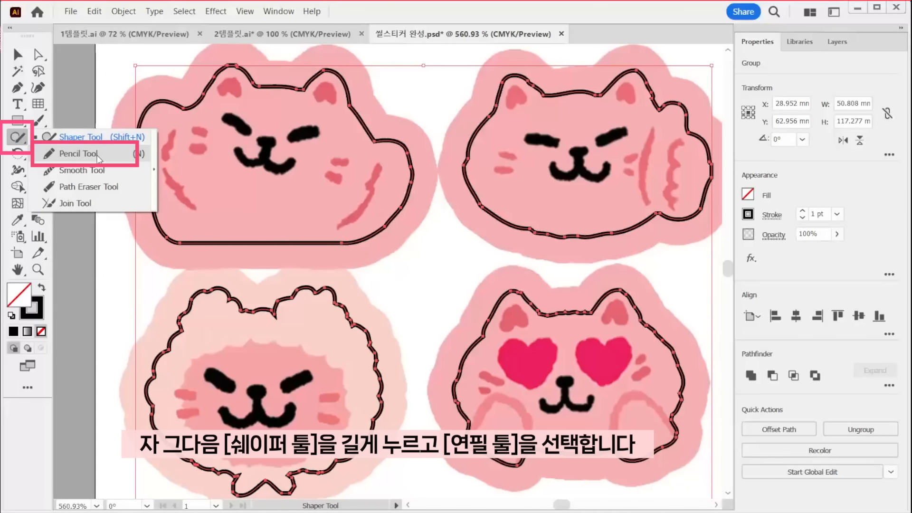
{"action": "left_click", "coordinate": [98, 155]}
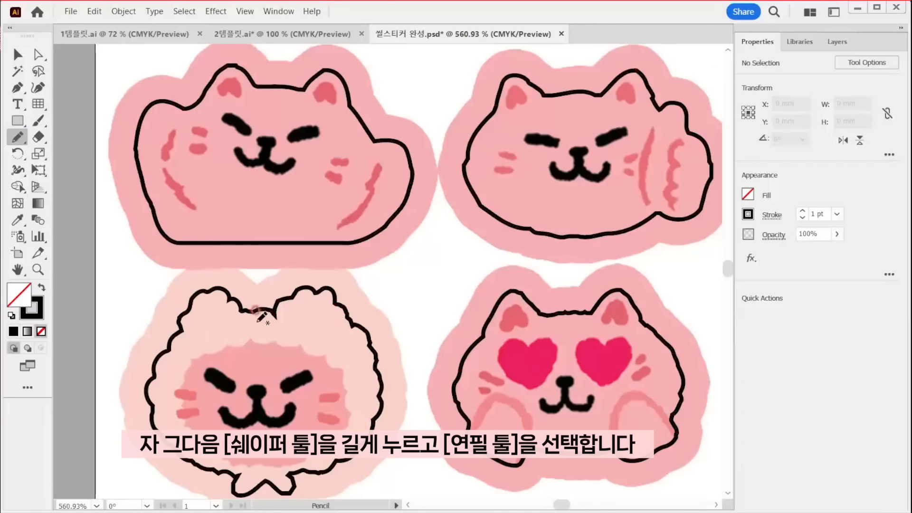
{"action": "scroll", "coordinate": [259, 351], "scroll_direction": "up", "scroll_amount": 3}
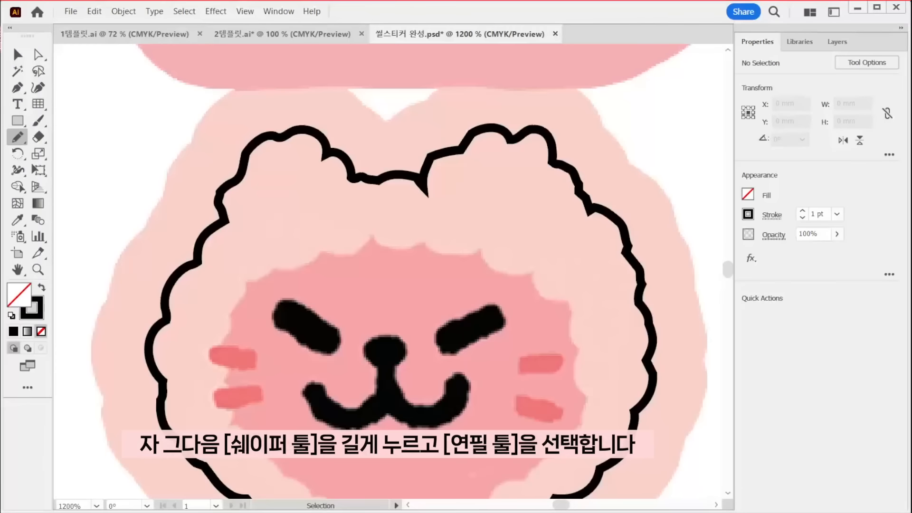
{"action": "left_click", "coordinate": [428, 184], "text": "ctrl"}
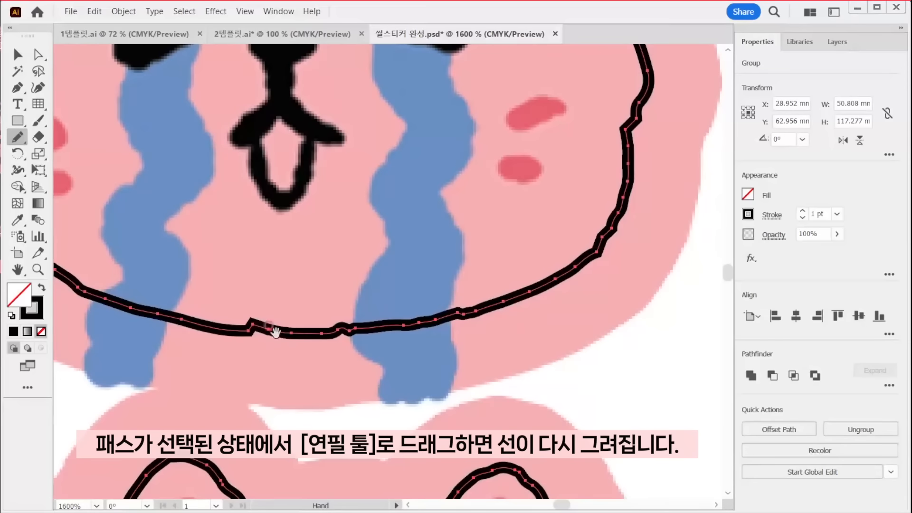
{"action": "mouse_move", "coordinate": [271, 326]}
{"action": "left_mouse_down"}
{"action": "mouse_move", "coordinate": [250, 326]}
{"action": "mouse_move", "coordinate": [275, 329]}
{"action": "left_mouse_up"}
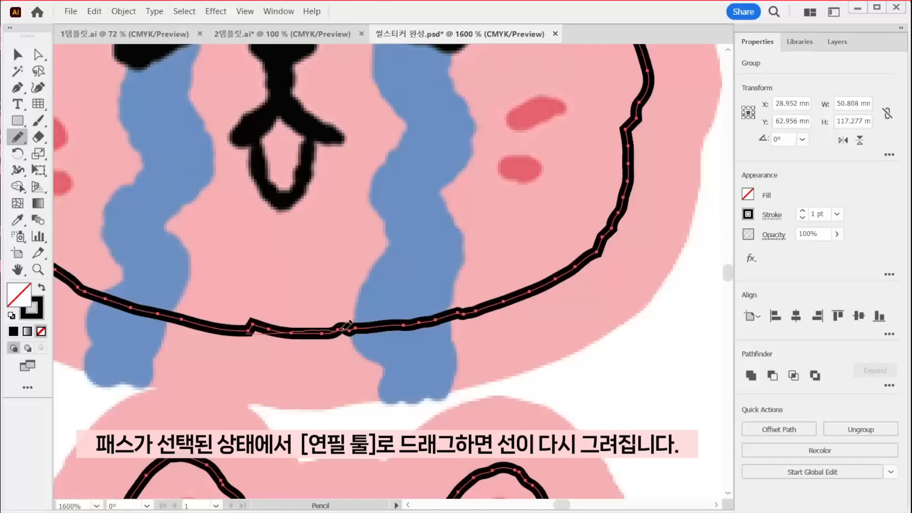
{"action": "left_click_drag", "start_coordinate": [398, 319], "coordinate": [404, 320]}
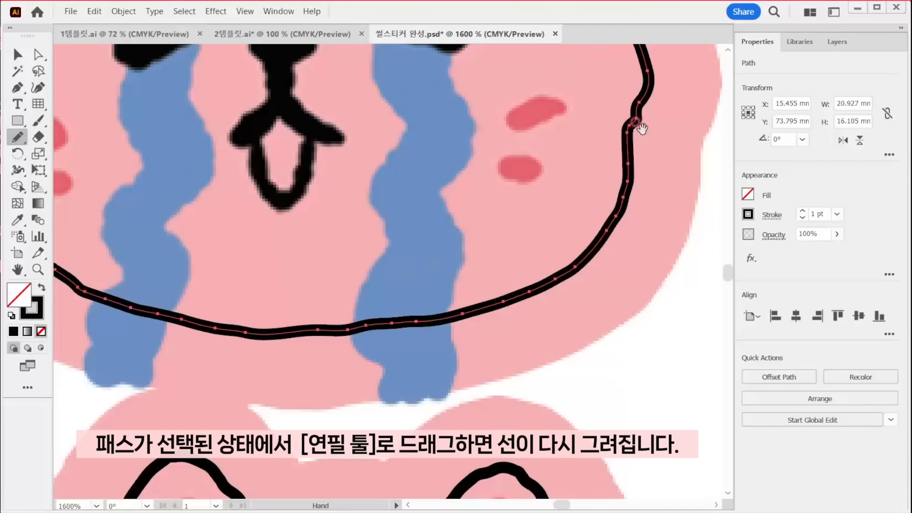
Smooth the kinks in the crying cat's cut line along its right cheek and the side of its head with the Pencil
{"action": "left_click_drag", "start_coordinate": [631, 116], "coordinate": [638, 291]}
{"action": "left_click_drag", "start_coordinate": [592, 192], "coordinate": [582, 318]}
{"action": "left_click_drag", "start_coordinate": [641, 309], "coordinate": [601, 296]}
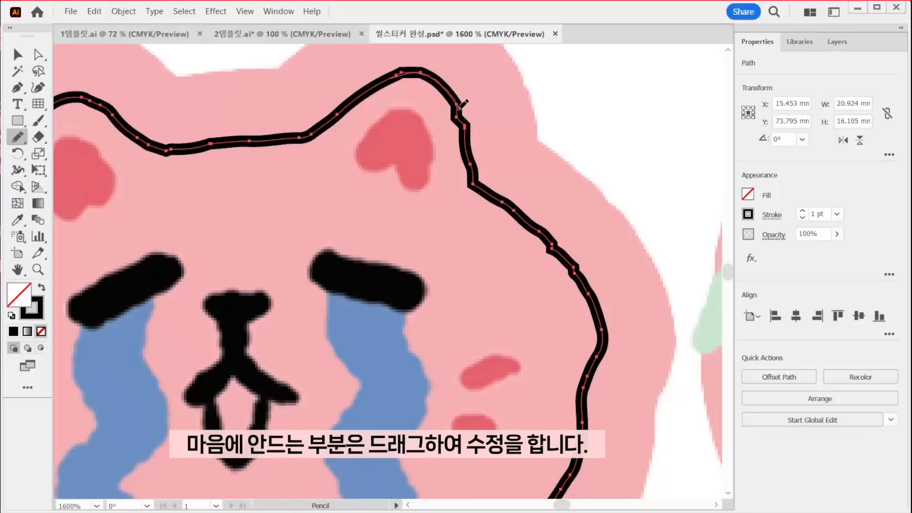
{"action": "left_click_drag", "start_coordinate": [474, 181], "coordinate": [559, 252]}
{"action": "left_click_drag", "start_coordinate": [555, 247], "coordinate": [588, 293]}
{"action": "left_click_drag", "start_coordinate": [601, 333], "coordinate": [589, 297]}
Smooth the remaining kinks and sharp corners in the cats' cut lines with the Pencil tool
{"action": "mouse_move", "coordinate": [230, 129]}
{"action": "left_mouse_down"}
{"action": "mouse_move", "coordinate": [526, 195]}
{"action": "mouse_move", "coordinate": [457, 215]}
{"action": "left_mouse_up"}
{"action": "mouse_move", "coordinate": [408, 180]}
{"action": "left_mouse_down"}
{"action": "mouse_move", "coordinate": [352, 166]}
{"action": "mouse_move", "coordinate": [319, 218]}
{"action": "left_mouse_up"}
{"action": "left_click_drag", "start_coordinate": [308, 273], "coordinate": [290, 307]}
{"action": "mouse_move", "coordinate": [266, 348]}
{"action": "left_mouse_down"}
{"action": "mouse_move", "coordinate": [260, 213]}
{"action": "mouse_move", "coordinate": [214, 300]}
{"action": "mouse_move", "coordinate": [261, 438]}
{"action": "left_mouse_up"}
{"action": "left_click_drag", "start_coordinate": [342, 461], "coordinate": [286, 351]}
{"action": "left_click_drag", "start_coordinate": [224, 340], "coordinate": [273, 369]}
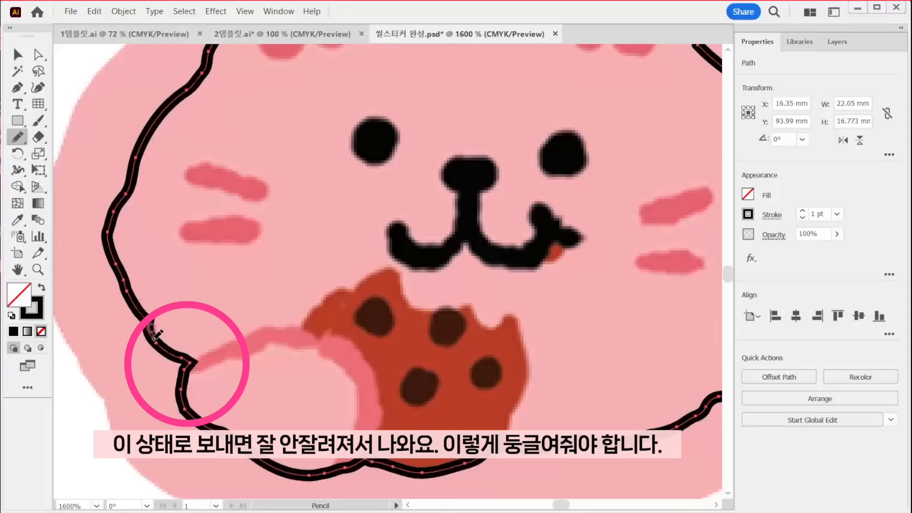
Round off the sharp notch beside the cookie cat's paw and smooth the bumpy cut line between another cat's ears with the Pencil
{"action": "left_click_drag", "start_coordinate": [153, 340], "coordinate": [181, 393]}
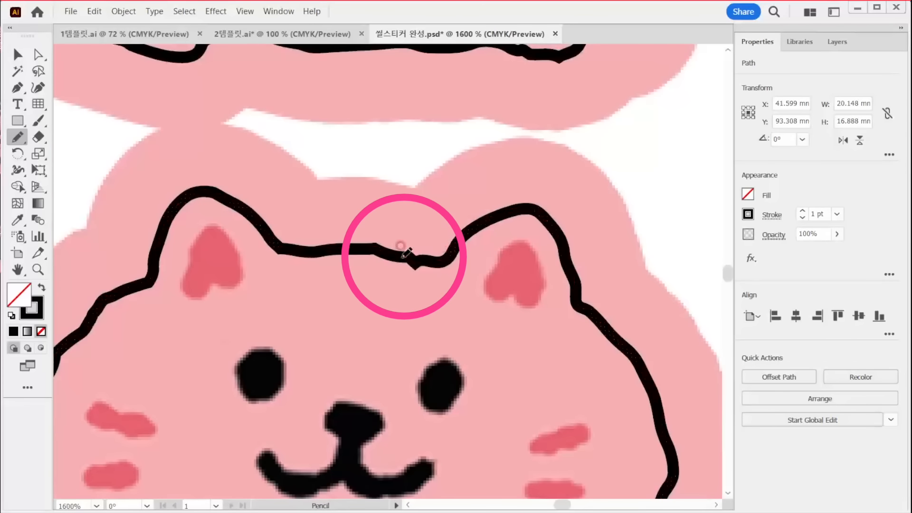
{"action": "left_click_drag", "start_coordinate": [407, 250], "coordinate": [286, 246]}
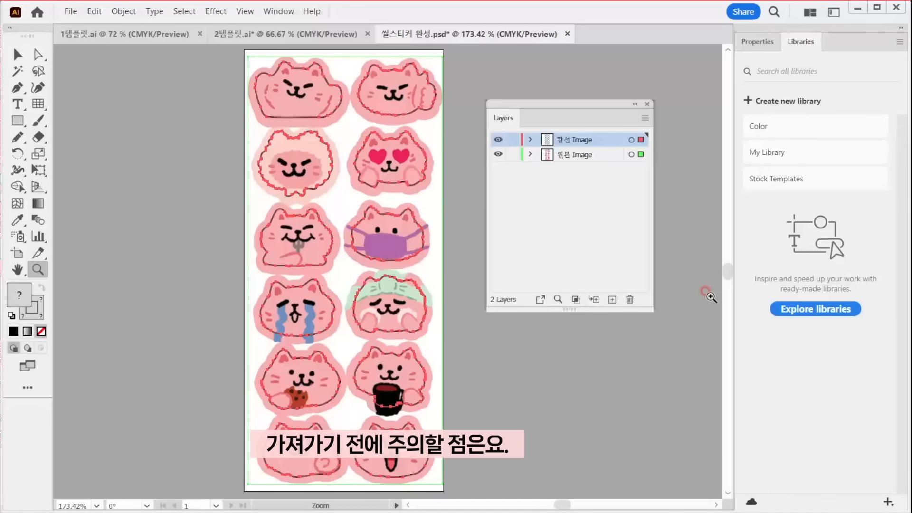
Check that the cut lines in the 칼선 Image layer are grouped and that the artwork in 원본 Image is an embedded image
{"action": "left_click", "coordinate": [530, 139]}
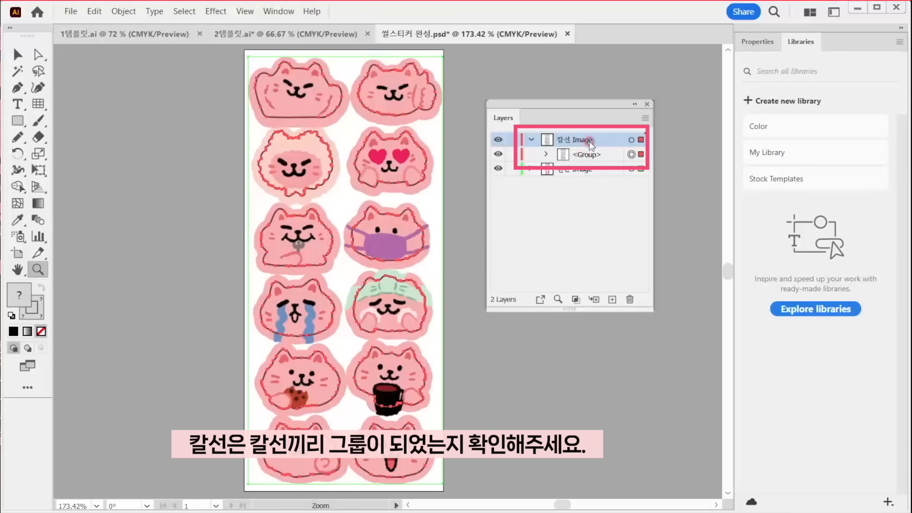
{"action": "left_click", "coordinate": [532, 169]}
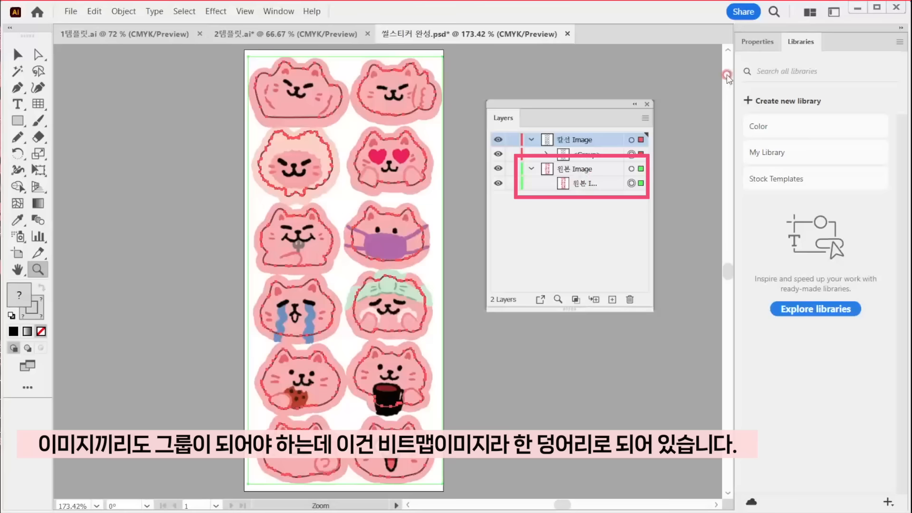
{"action": "left_click", "coordinate": [750, 42]}
{"action": "left_click", "coordinate": [15, 50]}
{"action": "left_click", "coordinate": [383, 59]}
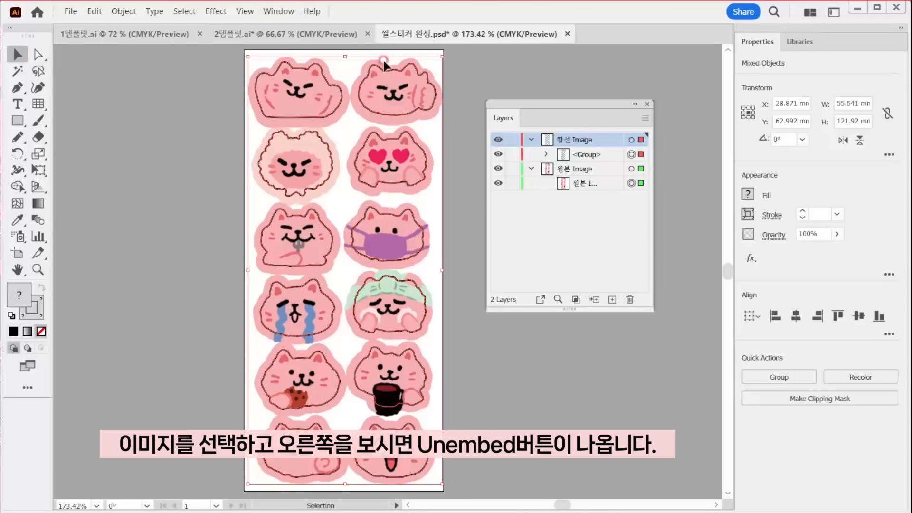
{"action": "left_click", "coordinate": [463, 72]}
{"action": "left_click", "coordinate": [431, 198]}
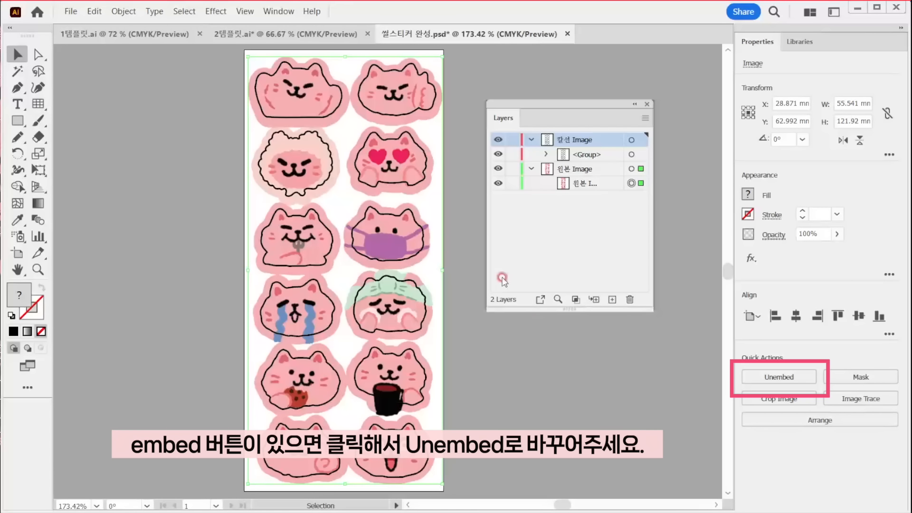
{"action": "left_click", "coordinate": [178, 73]}
{"action": "left_click", "coordinate": [256, 62]}
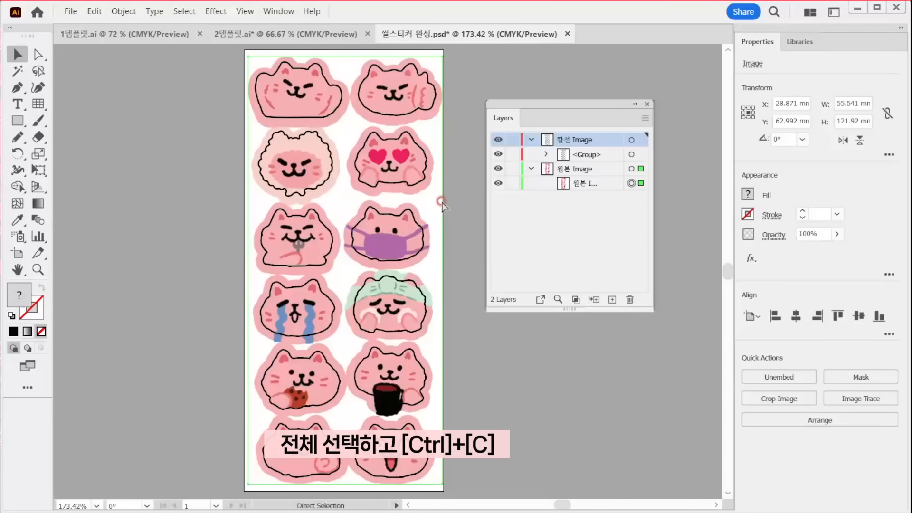
Copy the whole sticker sheet with its cut lines into 2템플릿.ai and duplicate it to fill the template cells
{"action": "key", "text": "ctrl+a"}
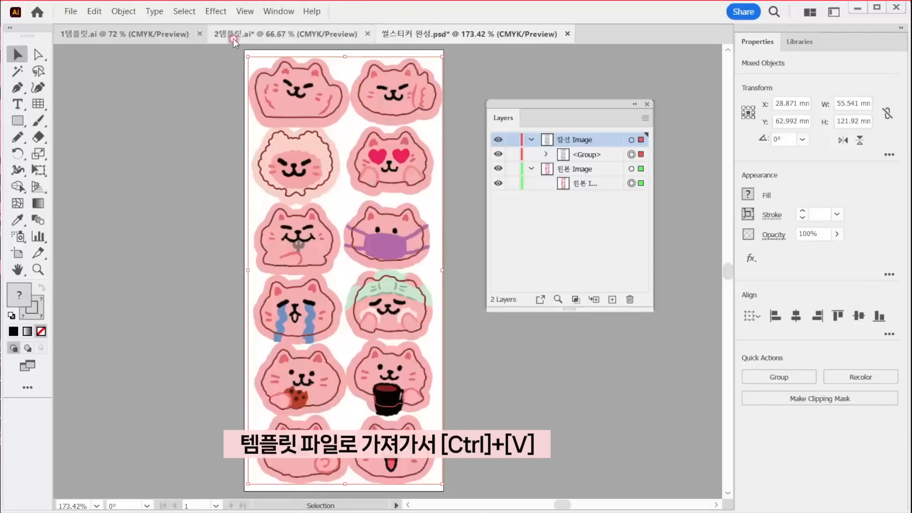
{"action": "left_click", "coordinate": [231, 36]}
{"action": "left_click_drag", "start_coordinate": [421, 167], "coordinate": [255, 161]}
{"action": "key", "text": "ctrl+v"}
{"action": "left_click_drag", "start_coordinate": [407, 317], "coordinate": [363, 222]}
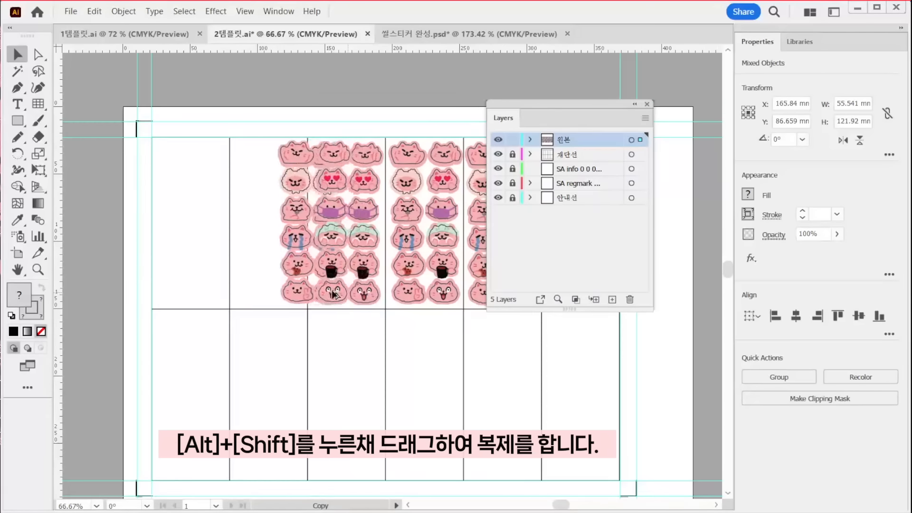
{"action": "left_click_drag", "start_coordinate": [334, 295], "coordinate": [296, 293]}
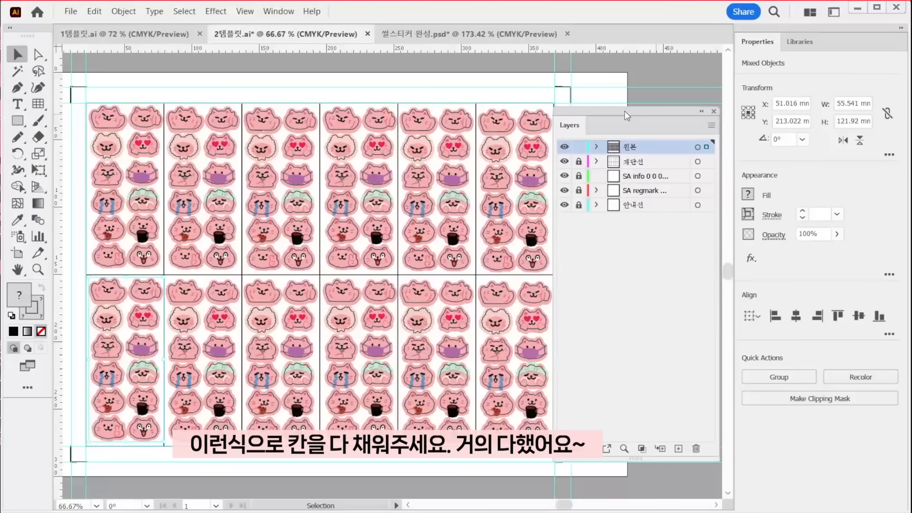
Add a new layer above the 원본 layer and name it 칼선
{"action": "left_click_drag", "start_coordinate": [625, 111], "coordinate": [634, 105]}
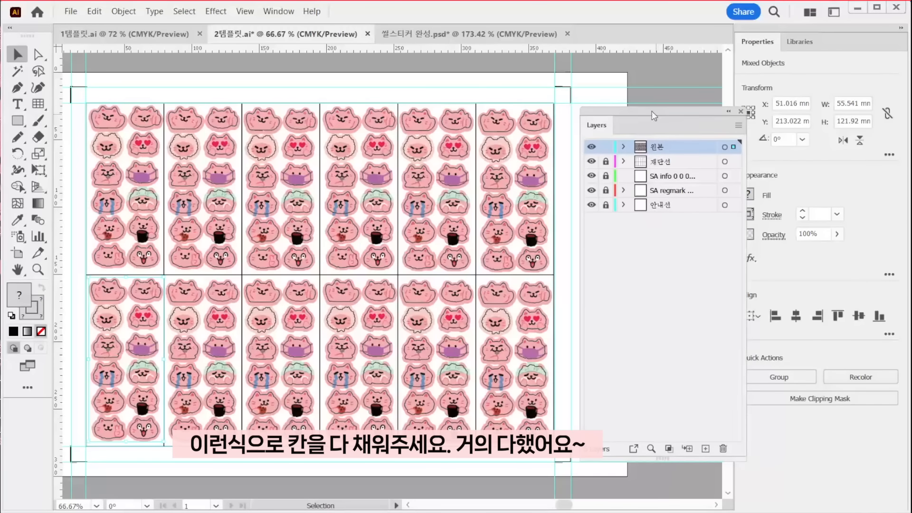
{"action": "left_click", "coordinate": [647, 263]}
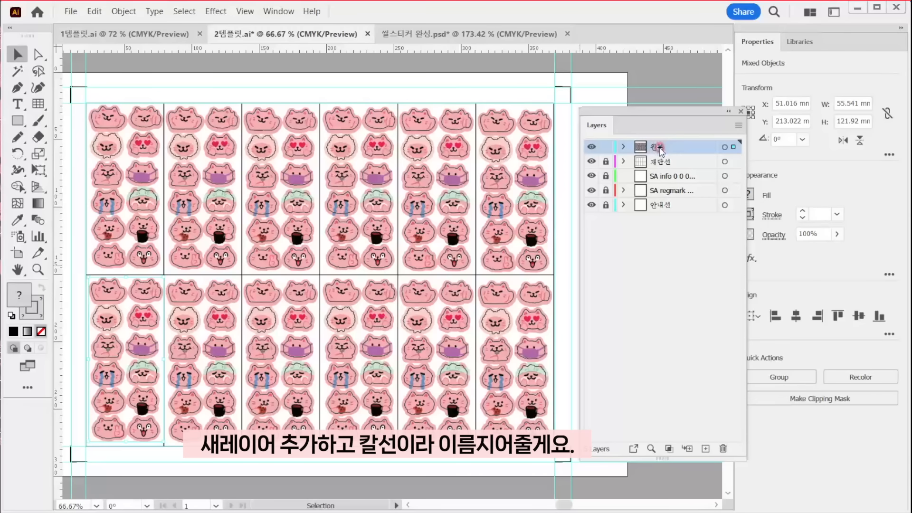
{"action": "left_click", "coordinate": [705, 448]}
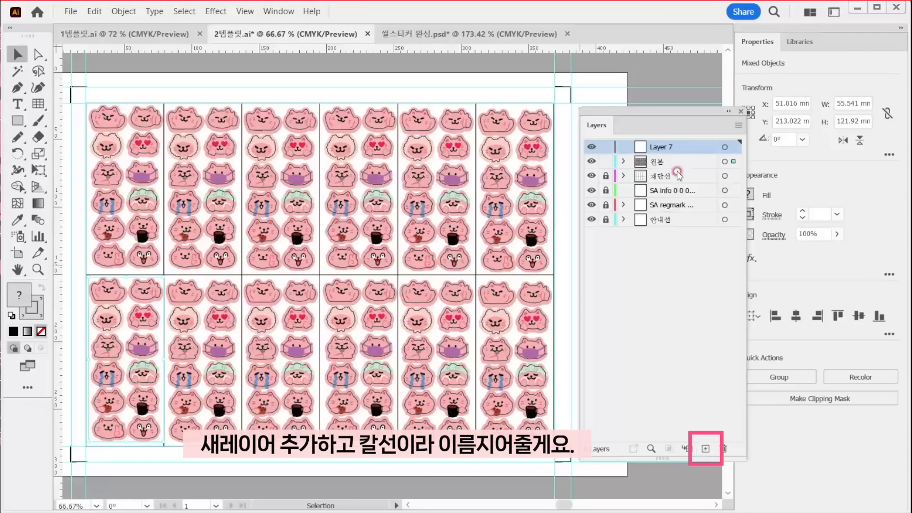
{"action": "double_click", "coordinate": [657, 148]}
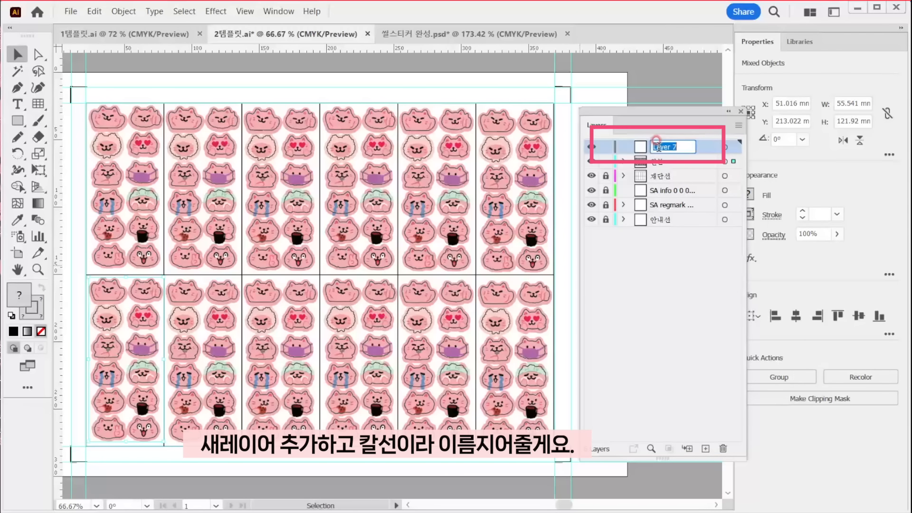
{"action": "type", "text": "ㅋㅏㄹ선"}
{"action": "key", "text": "Return"}
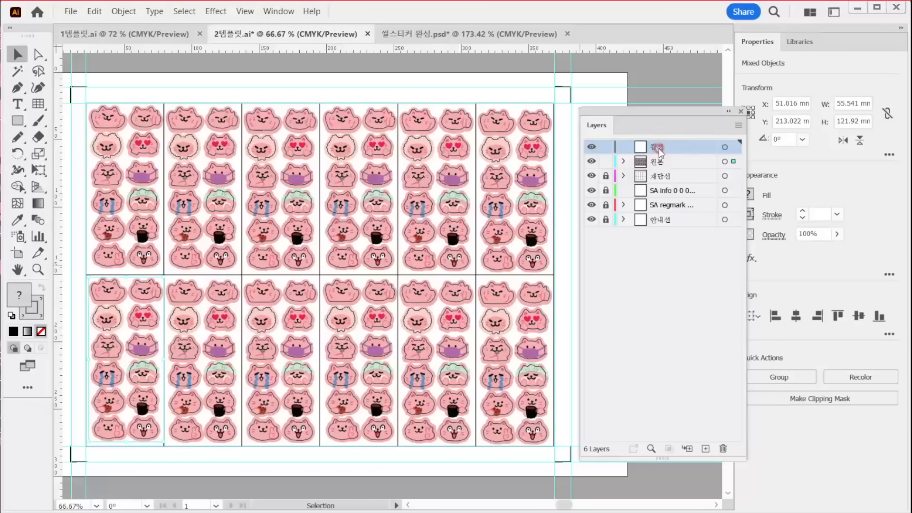
Move the first nine cut-line groups from the 원본 layer into the 칼선 layer
{"action": "left_click", "coordinate": [623, 161]}
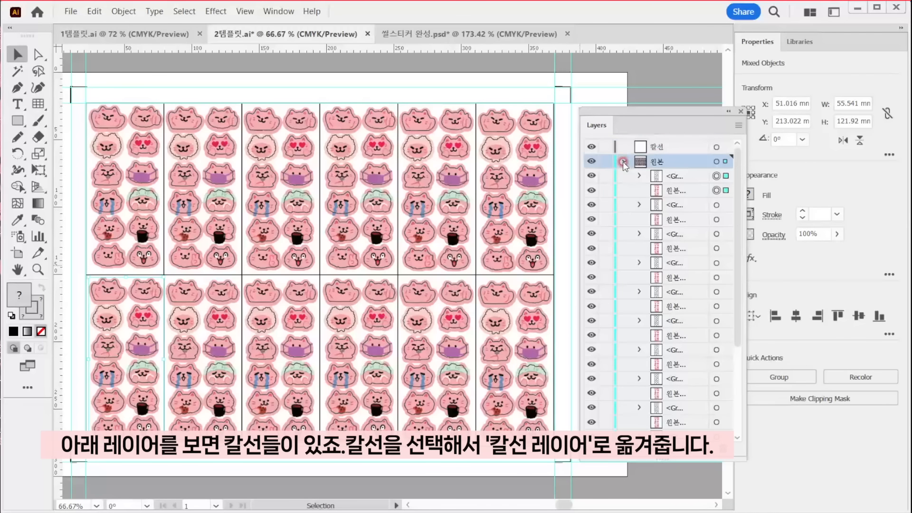
{"action": "left_click", "coordinate": [670, 176]}
{"action": "left_click", "coordinate": [674, 209], "text": "ctrl"}
{"action": "left_click", "coordinate": [672, 235], "text": "ctrl"}
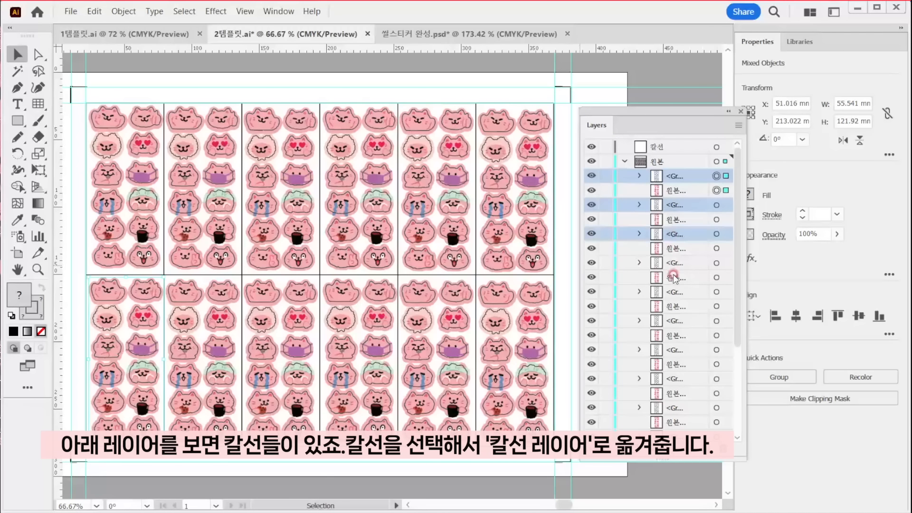
{"action": "left_click", "coordinate": [672, 264], "text": "ctrl"}
{"action": "left_click", "coordinate": [672, 293], "text": "ctrl"}
{"action": "left_click", "coordinate": [670, 322], "text": "ctrl"}
{"action": "left_click", "coordinate": [671, 351], "text": "ctrl"}
{"action": "left_click", "coordinate": [670, 379], "text": "ctrl"}
{"action": "left_click", "coordinate": [671, 404], "text": "ctrl"}
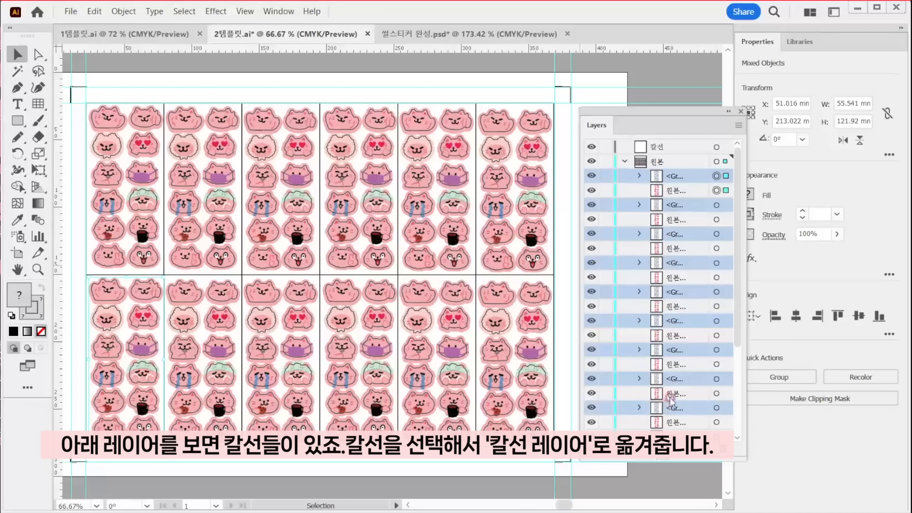
{"action": "left_click_drag", "start_coordinate": [658, 180], "coordinate": [656, 146]}
Move the last three cut-line groups from the 원본 layer into the 칼선 layer
{"action": "left_click", "coordinate": [673, 307]}
{"action": "left_click", "coordinate": [673, 335], "text": "ctrl"}
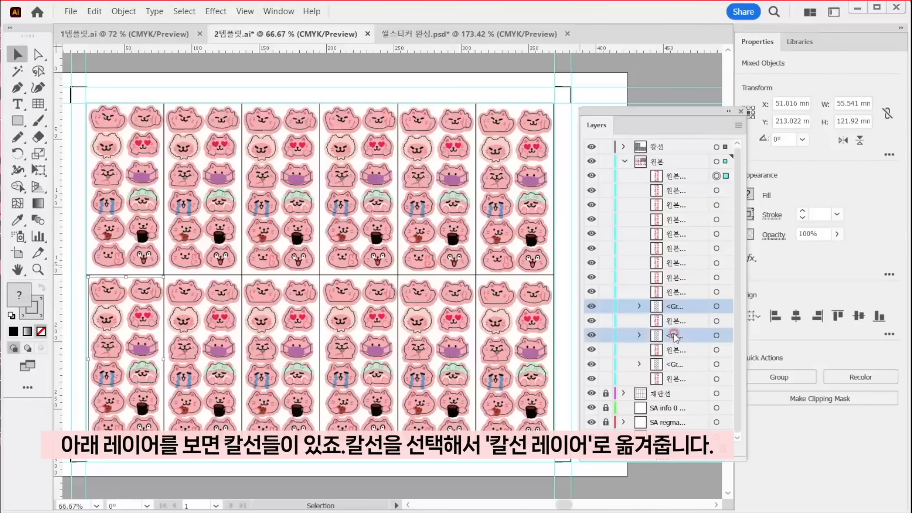
{"action": "left_click", "coordinate": [667, 364], "text": "ctrl"}
{"action": "left_click_drag", "start_coordinate": [677, 307], "coordinate": [659, 147]}
Collapse the 원본 layer and toggle the visibility of the 원본 and 칼선 layers to check that artwork and cut lines are separated
{"action": "left_click", "coordinate": [623, 162]}
{"action": "left_click", "coordinate": [591, 161]}
{"action": "left_click", "coordinate": [590, 161]}
{"action": "left_click", "coordinate": [591, 148]}
{"action": "left_click", "coordinate": [590, 147]}
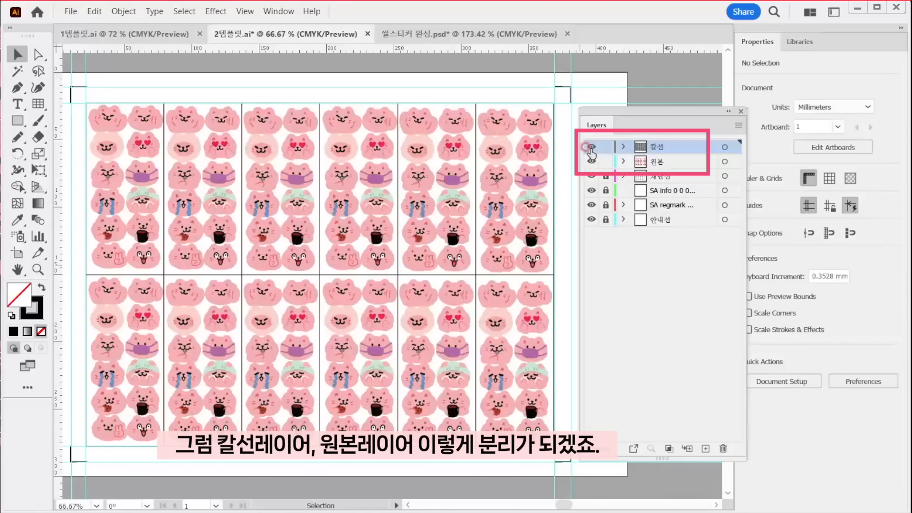
{"action": "left_click", "coordinate": [591, 148]}
{"action": "left_click", "coordinate": [591, 147]}
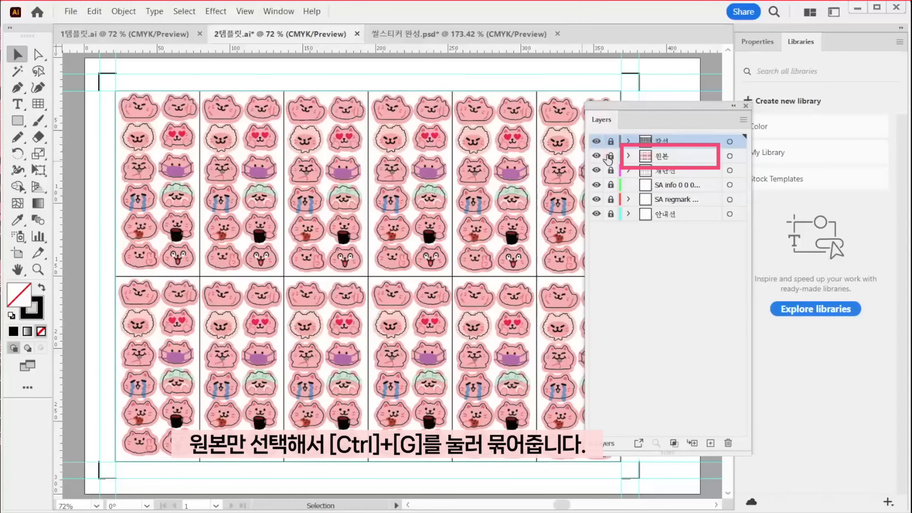
Group all sticker images on the unlocked 원본 layer and expand the 칼선 and 원본 layers to check their groups
{"action": "left_click", "coordinate": [660, 156]}
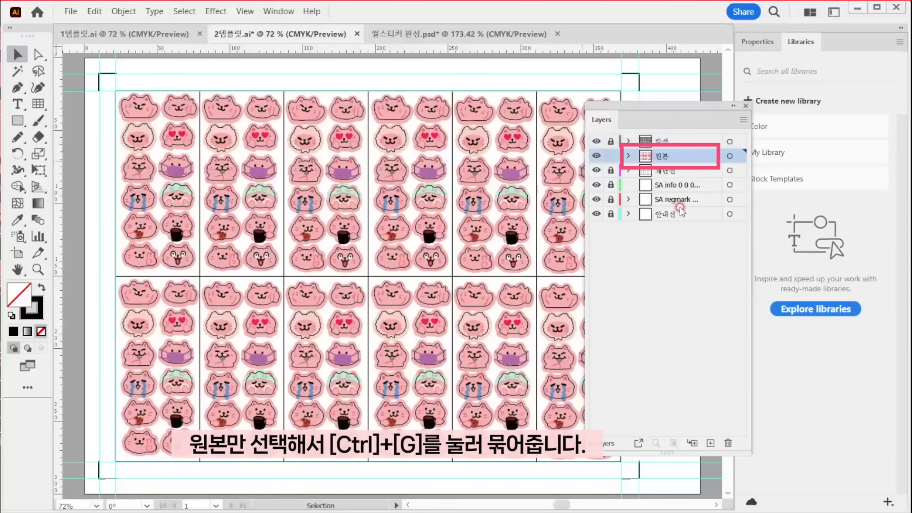
{"action": "key", "text": "ctrl+a"}
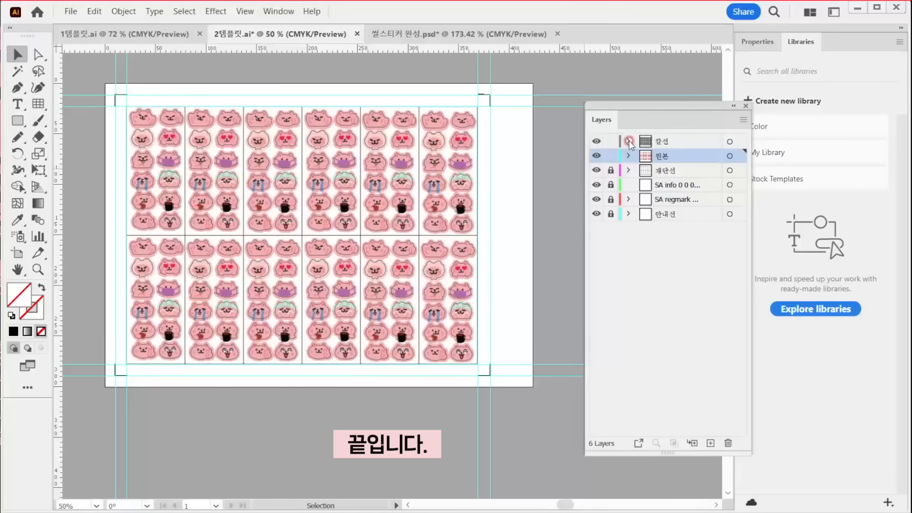
{"action": "left_click", "coordinate": [629, 140]}
{"action": "left_click", "coordinate": [628, 171]}
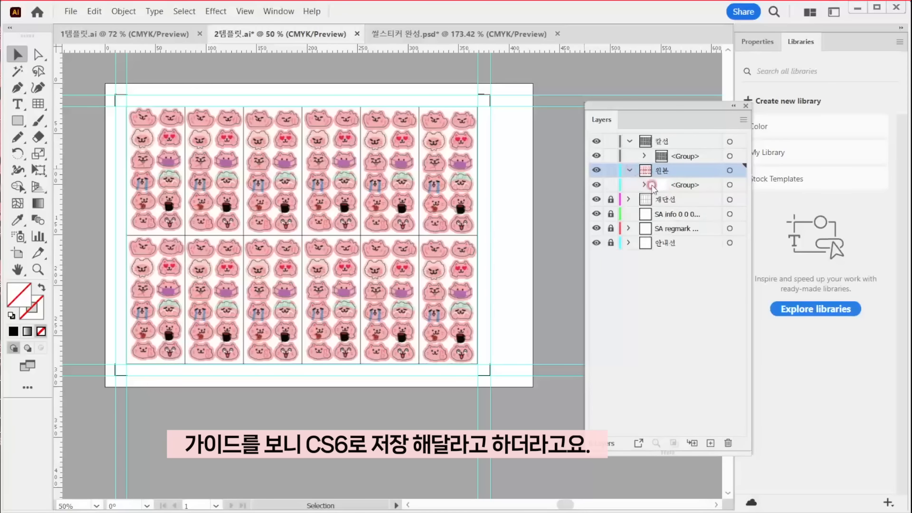
Try moving the grouped cut lines away from the artwork and undo the move
{"action": "left_click", "coordinate": [459, 166]}
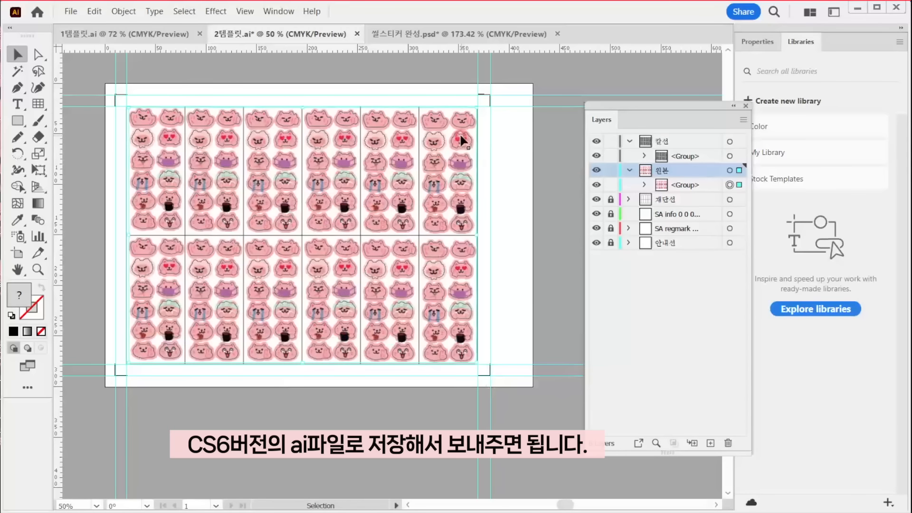
{"action": "left_click_drag", "start_coordinate": [460, 133], "coordinate": [545, 155]}
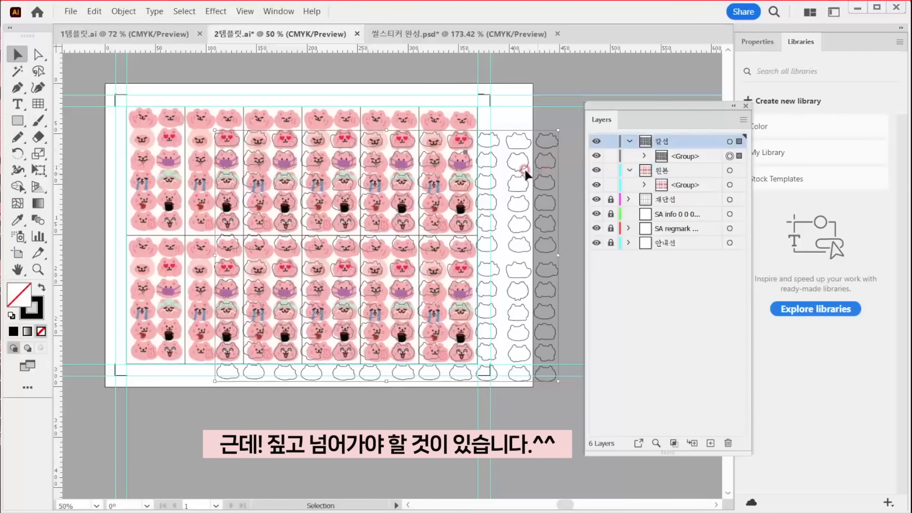
{"action": "key", "text": "ctrl+z"}
{"action": "left_click", "coordinate": [488, 207]}
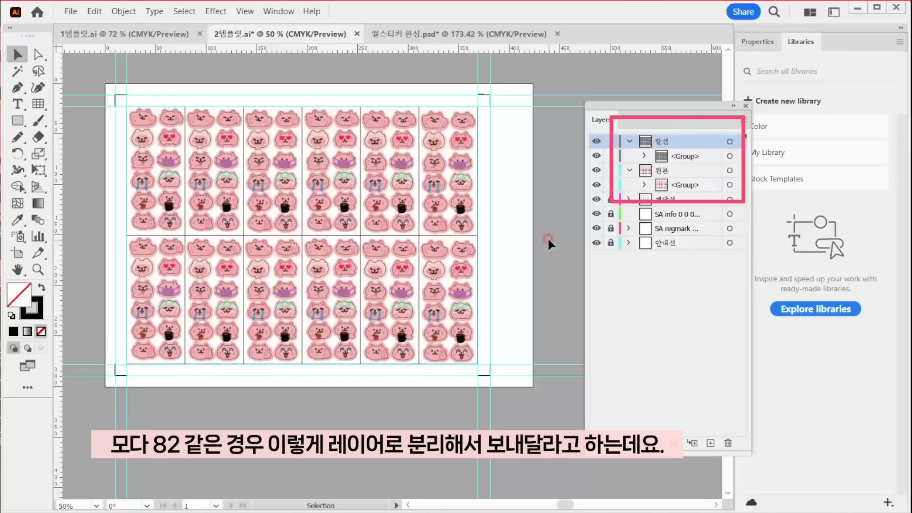
{"action": "left_click_drag", "start_coordinate": [544, 190], "coordinate": [541, 210]}
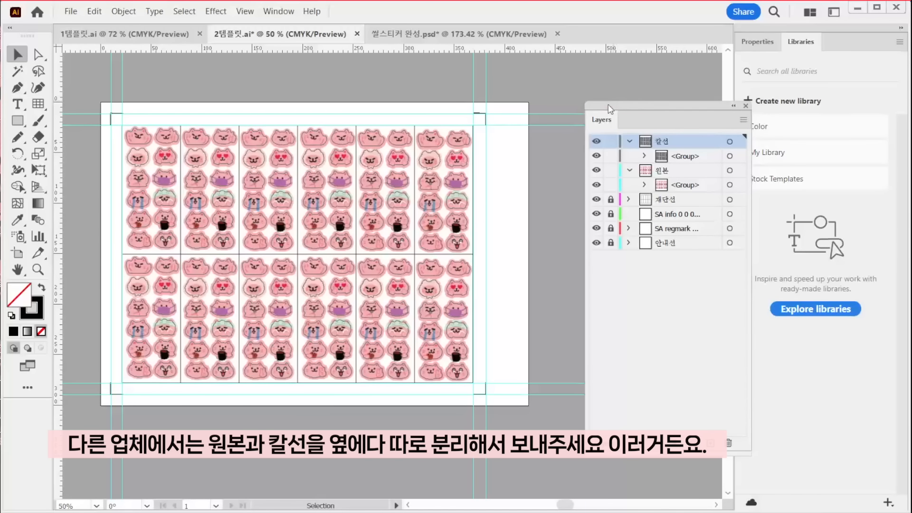
In the Untitled-1 document, move the sticker sheet with its cut lines up and to the left on the artboard
{"action": "mouse_move", "coordinate": [608, 104]}
{"action": "left_mouse_down"}
{"action": "mouse_move", "coordinate": [623, 101]}
{"action": "mouse_move", "coordinate": [557, 92]}
{"action": "left_mouse_up"}
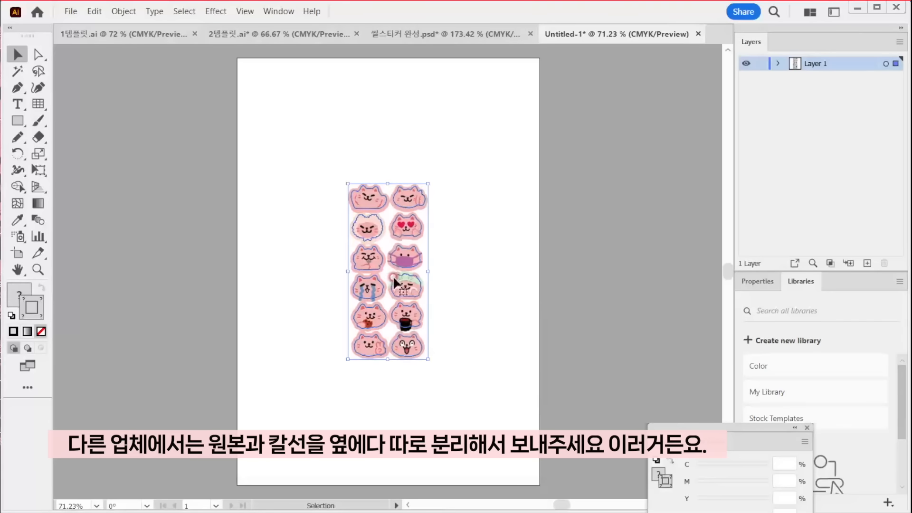
{"action": "left_click_drag", "start_coordinate": [392, 275], "coordinate": [348, 232]}
{"action": "left_click", "coordinate": [431, 202]}
Draw a rectangle with no fill and a black outline around the whole sticker sheet as its work-size frame
{"action": "key", "text": "m"}
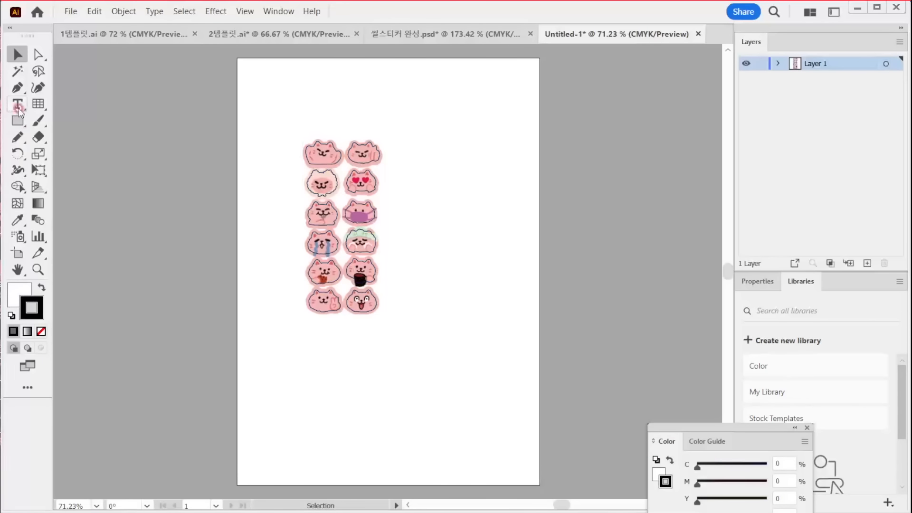
{"action": "left_click", "coordinate": [41, 331]}
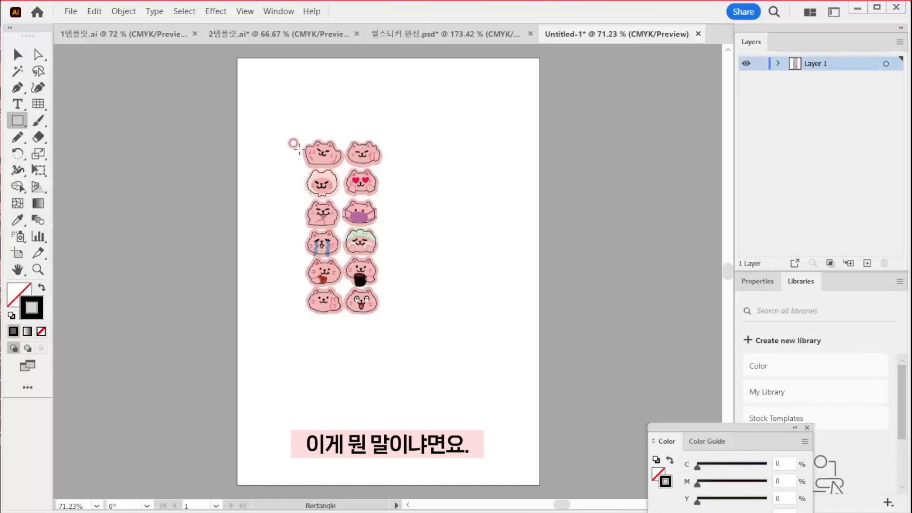
{"action": "left_click_drag", "start_coordinate": [299, 128], "coordinate": [390, 325]}
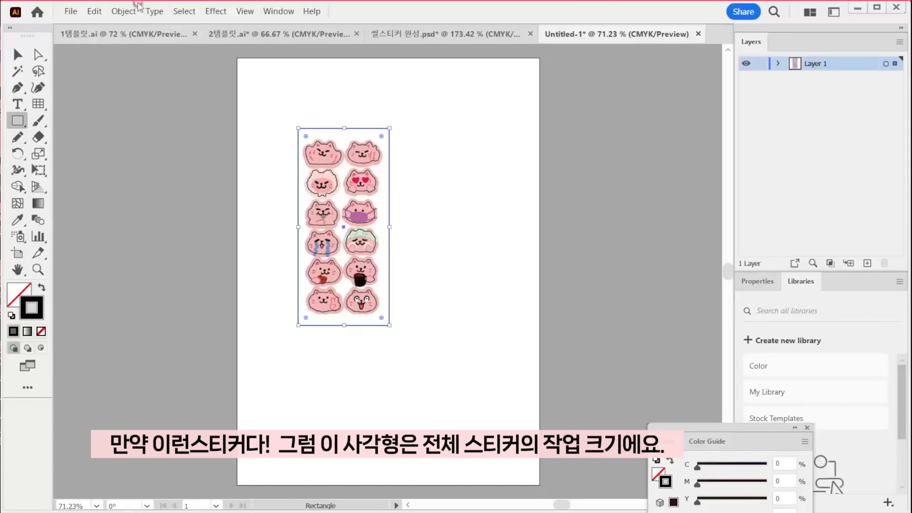
{"action": "left_click", "coordinate": [16, 55]}
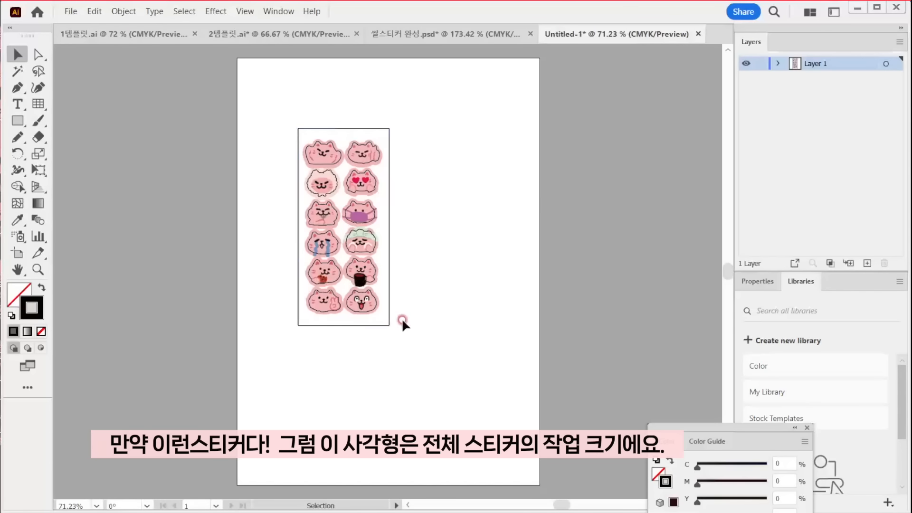
{"action": "left_click_drag", "start_coordinate": [390, 326], "coordinate": [387, 325]}
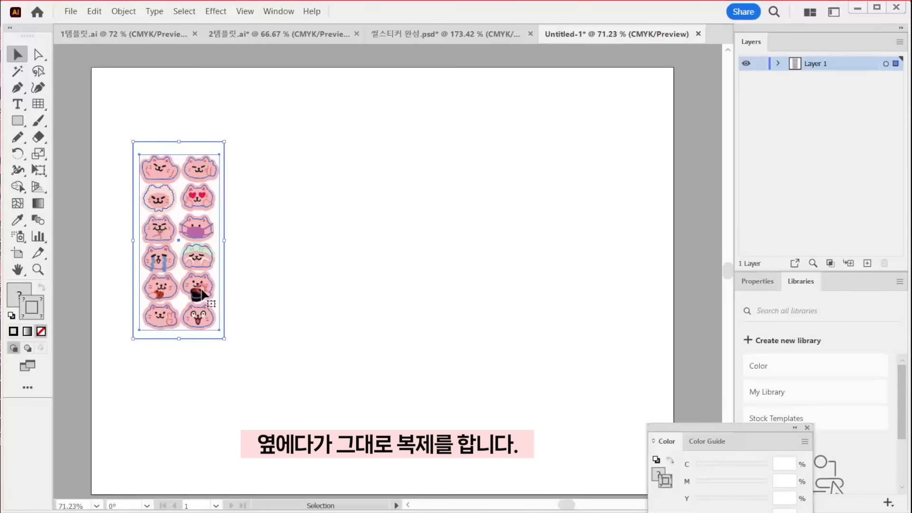
Duplicate the framed sticker sheet twice to its right at equal spacing, giving three side-by-side copies
{"action": "left_click_drag", "start_coordinate": [201, 293], "coordinate": [334, 293]}
{"action": "key", "text": "ctrl+d"}
{"action": "left_click", "coordinate": [342, 398]}
{"action": "left_click", "coordinate": [166, 282]}
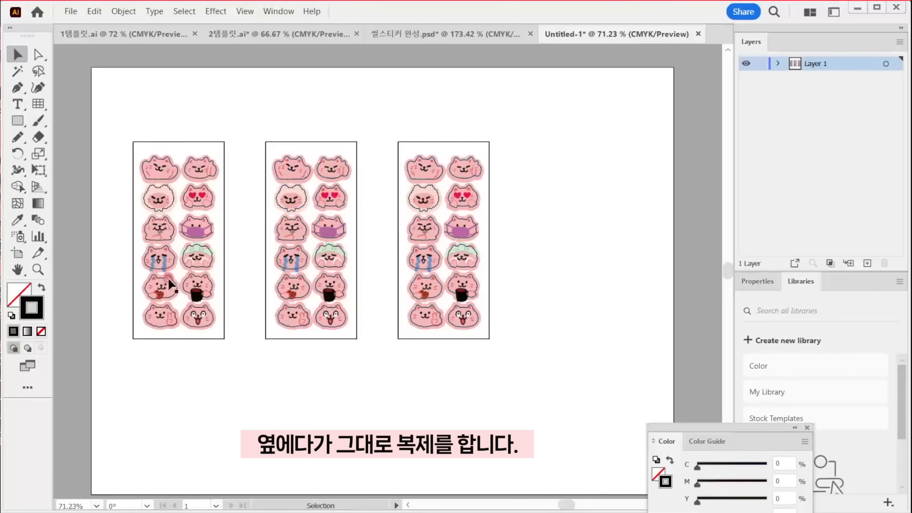
{"action": "key", "text": "ctrl+equal"}
{"action": "left_click_drag", "start_coordinate": [513, 287], "coordinate": [304, 236]}
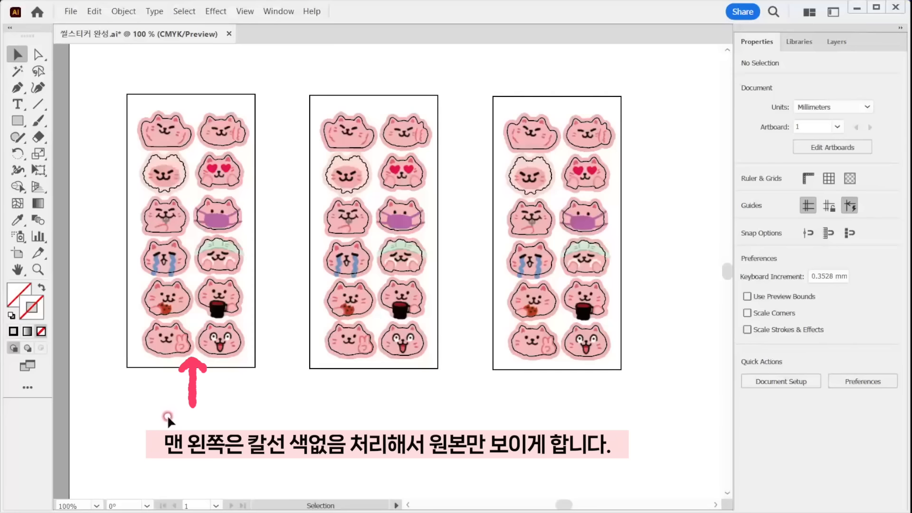
In 씰스티커 완성.ai, remove the stroke from the left copy's cut lines and delete the artwork image from the middle copy
{"action": "left_click", "coordinate": [165, 356]}
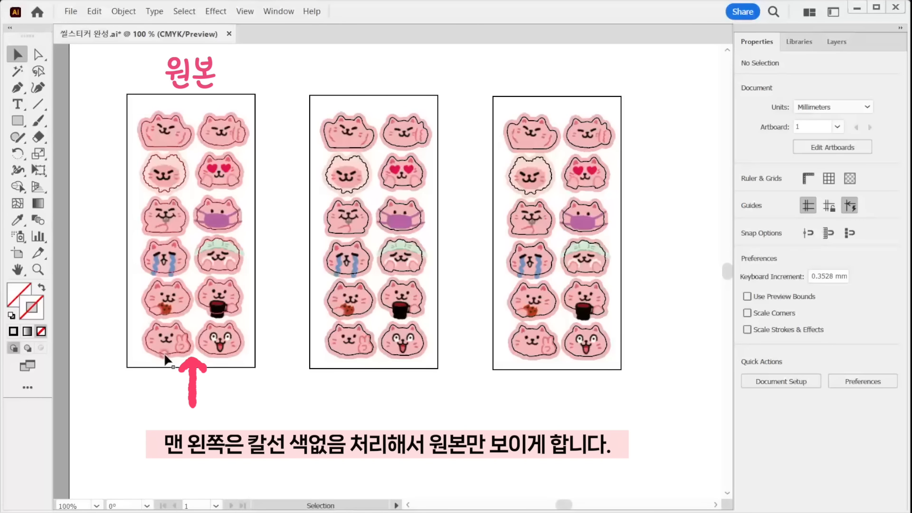
{"action": "left_click", "coordinate": [40, 331]}
{"action": "left_click", "coordinate": [192, 367]}
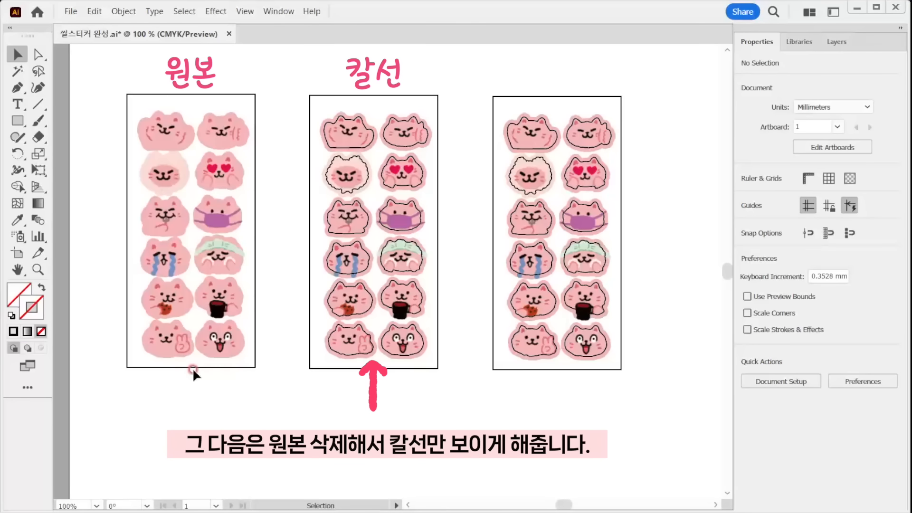
{"action": "left_click", "coordinate": [352, 341]}
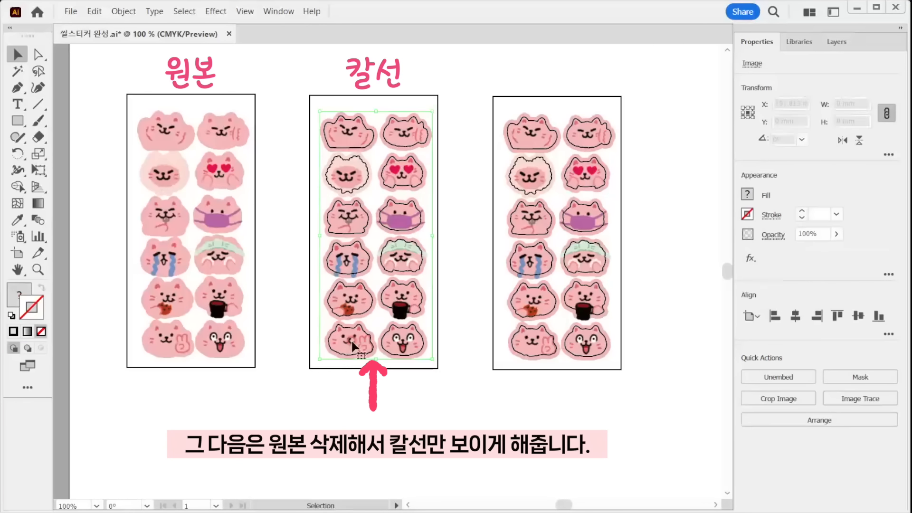
{"action": "key", "text": "Delete"}
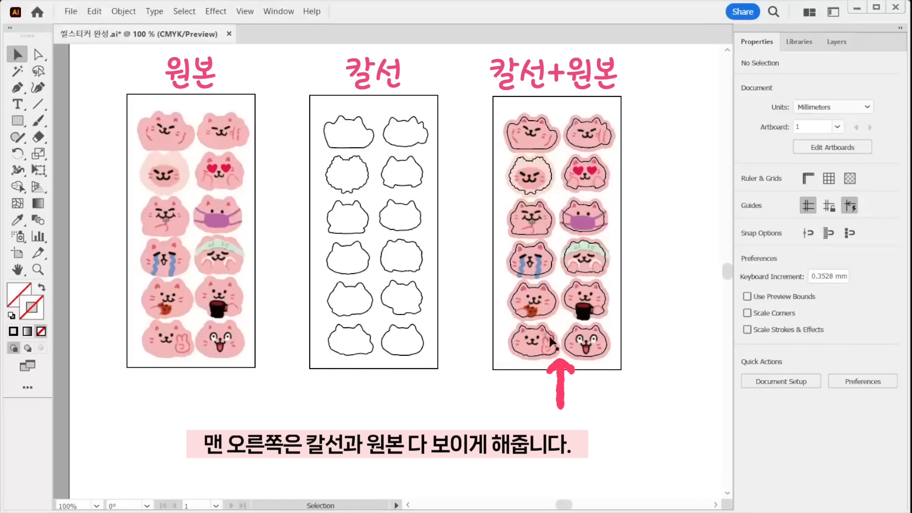
Select the three work-size rectangles around the copies and set their stroke to none
{"action": "left_click", "coordinate": [252, 367]}
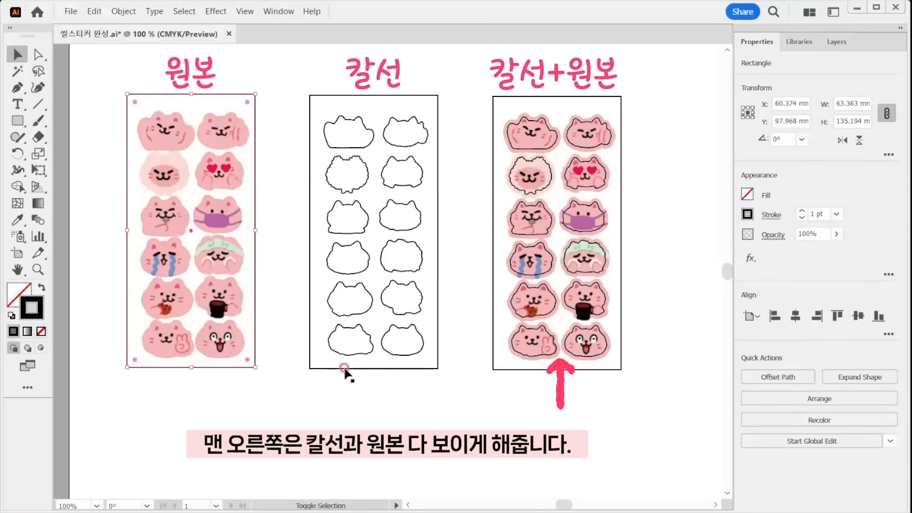
{"action": "left_click", "coordinate": [435, 369], "text": "shift"}
{"action": "left_click", "coordinate": [502, 370], "text": "shift"}
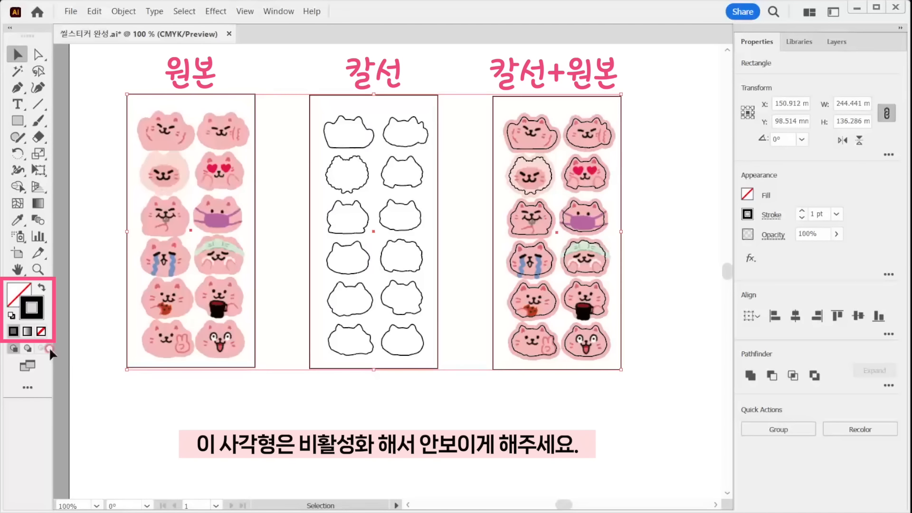
{"action": "left_click", "coordinate": [41, 332]}
{"action": "left_click", "coordinate": [433, 379]}
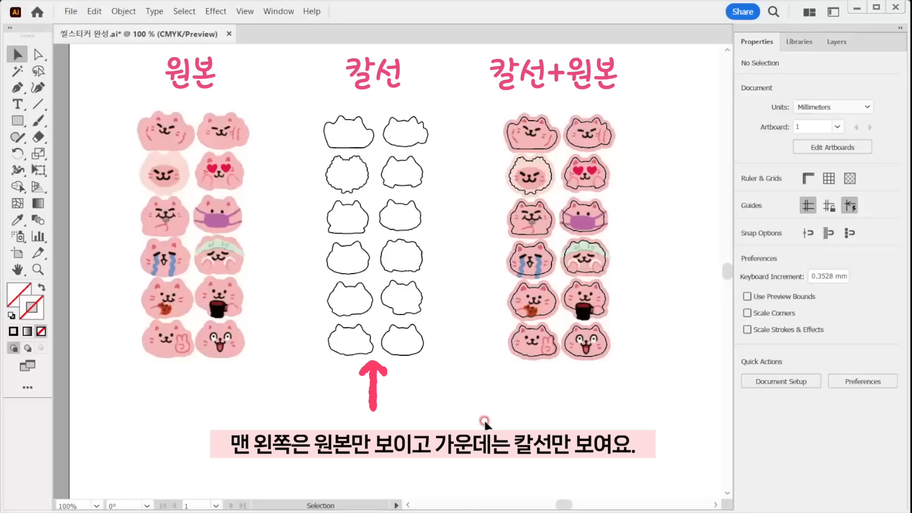
Group each of the three sticker sets with its invisible frame as a separate group
{"action": "left_click", "coordinate": [837, 42]}
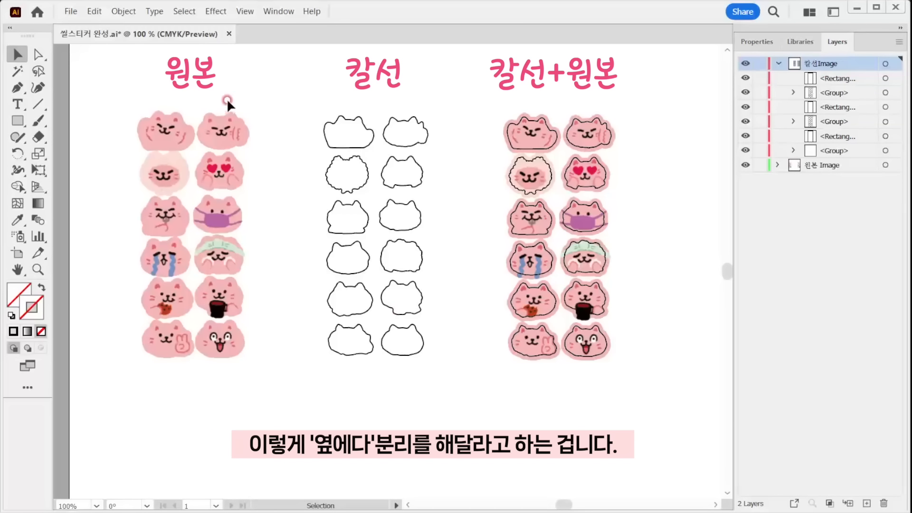
{"action": "left_click_drag", "start_coordinate": [245, 78], "coordinate": [114, 402]}
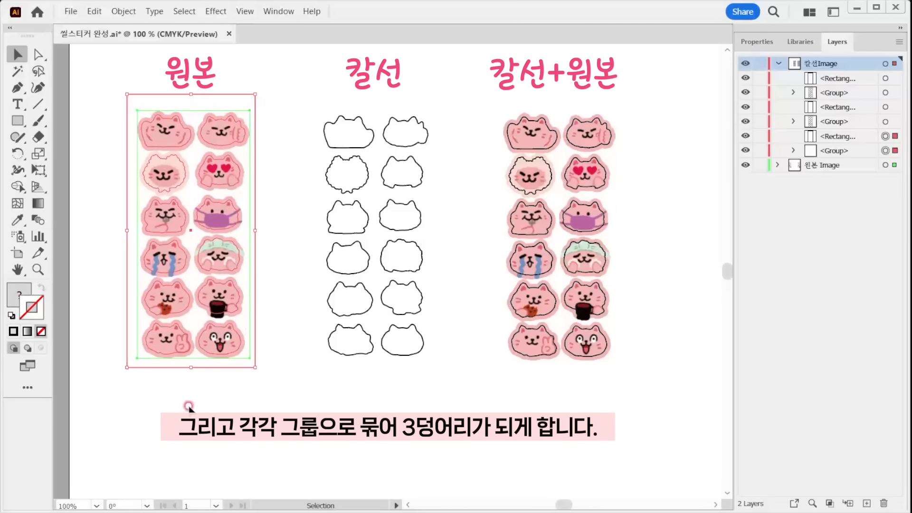
{"action": "key", "text": "ctrl+g"}
{"action": "left_click_drag", "start_coordinate": [332, 179], "coordinate": [444, 88]}
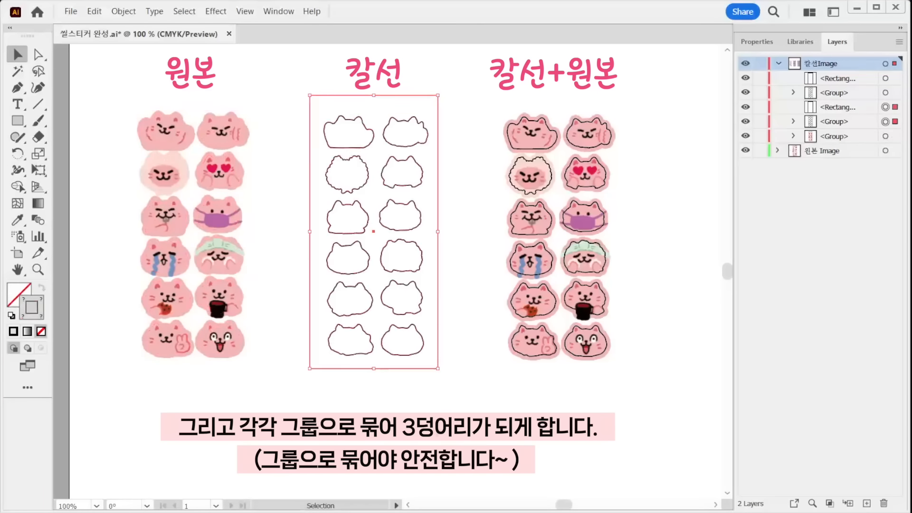
{"action": "key", "text": "ctrl+g"}
{"action": "left_click_drag", "start_coordinate": [666, 81], "coordinate": [492, 401]}
{"action": "key", "text": "ctrl+g"}
Delete the empty 원본 Image layer and float the Layers panel beside the artwork at a smaller size
{"action": "left_click", "coordinate": [829, 124]}
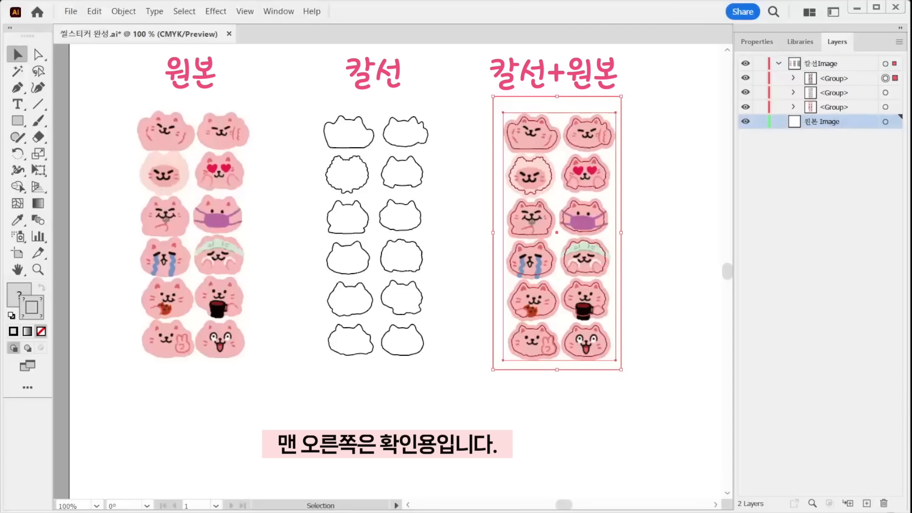
{"action": "left_click", "coordinate": [883, 503]}
{"action": "left_click_drag", "start_coordinate": [834, 42], "coordinate": [578, 161]}
{"action": "left_click_drag", "start_coordinate": [749, 490], "coordinate": [720, 430]}
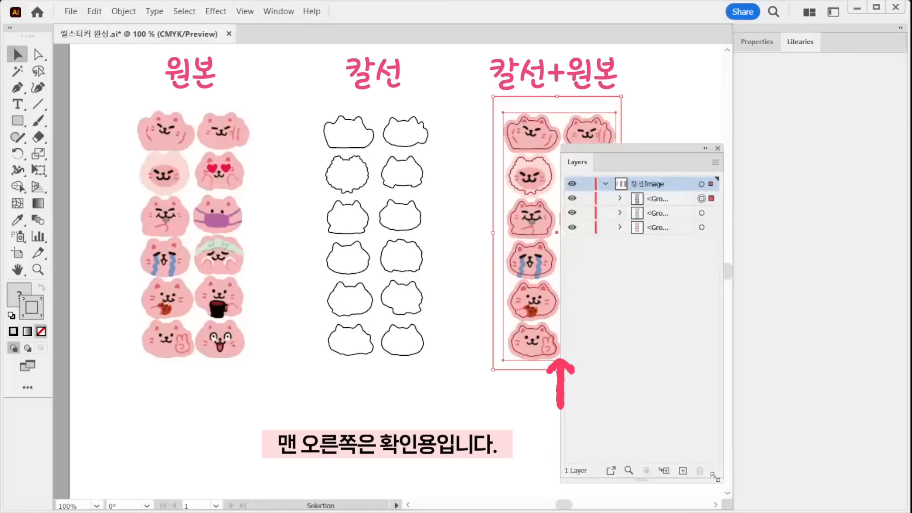
Name the artwork group 원본 and the cut-line group 칼선, and delete the combined check group on the far right
{"action": "left_click_drag", "start_coordinate": [454, 370], "coordinate": [388, 372]}
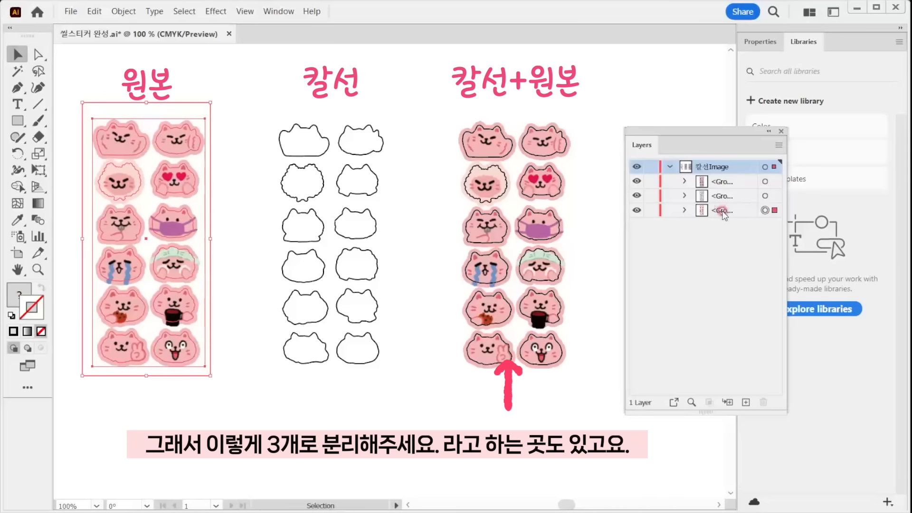
{"action": "double_click", "coordinate": [721, 209]}
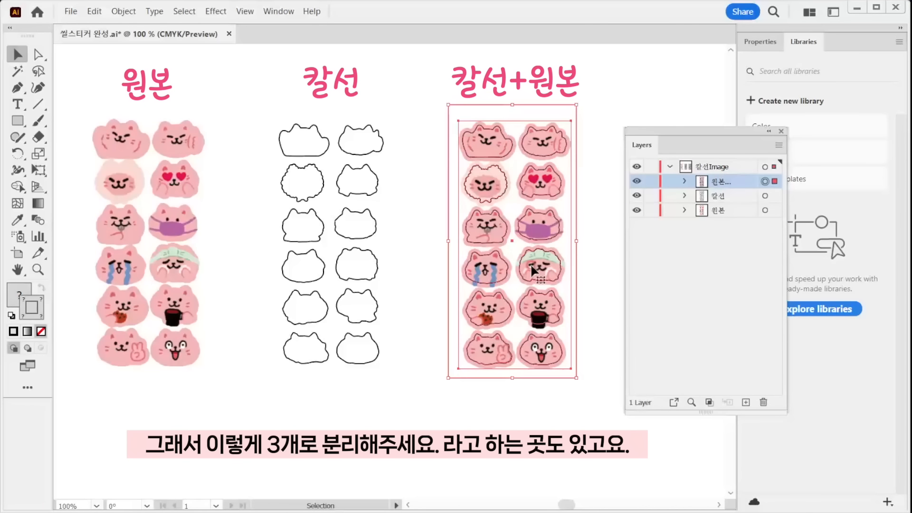
{"action": "key", "text": "Delete"}
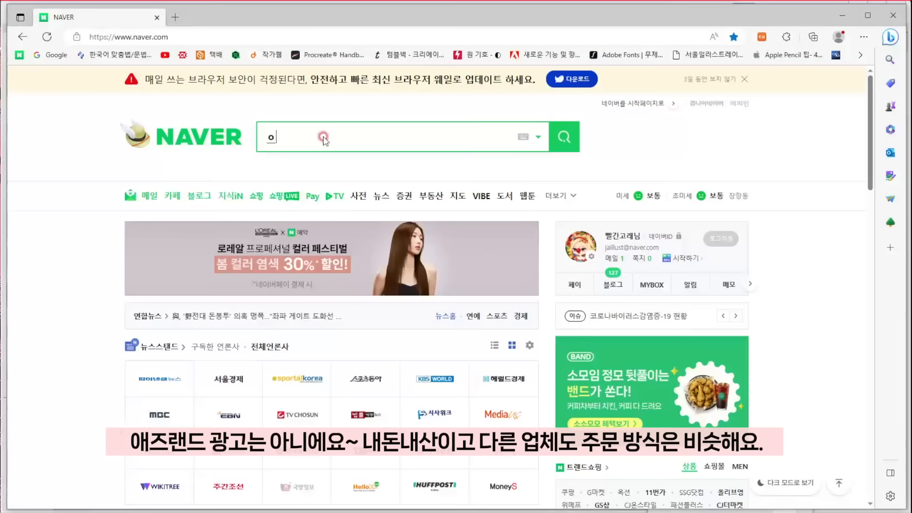
In the web browser, search Naver for 애즈랜드 and open the printing company's site
{"action": "type", "text": "애즐랜드"}
{"action": "key", "text": "Return"}
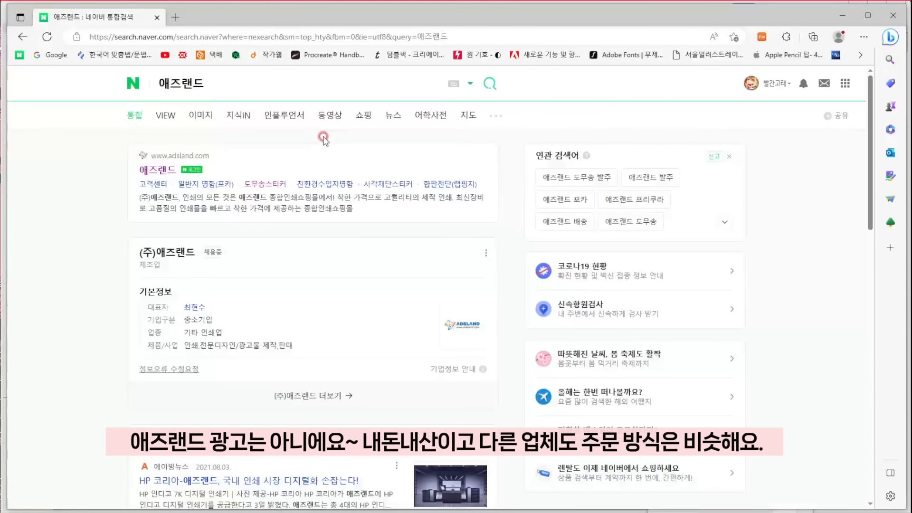
{"action": "left_click", "coordinate": [144, 171]}
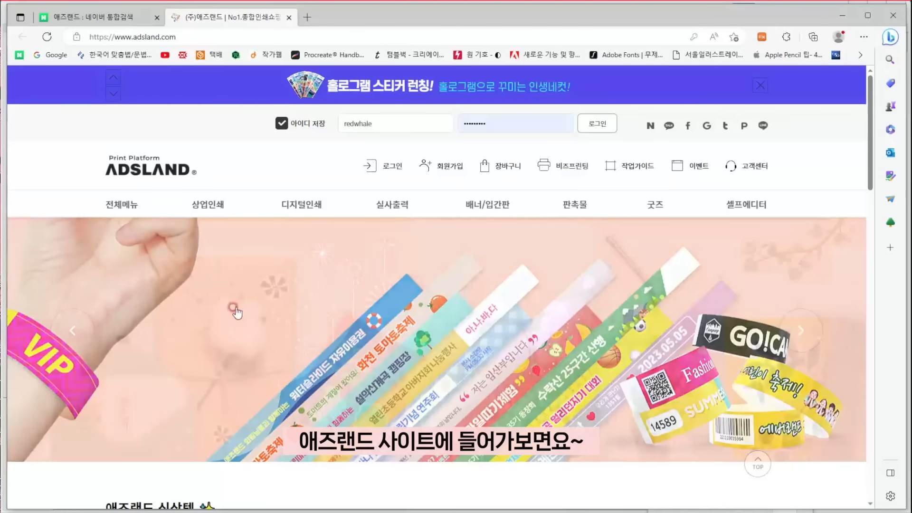
Open the 도무송스티커 order page under 상업인쇄 and set the sticker size to 50×50 mm
{"action": "mouse_move", "coordinate": [209, 207]}
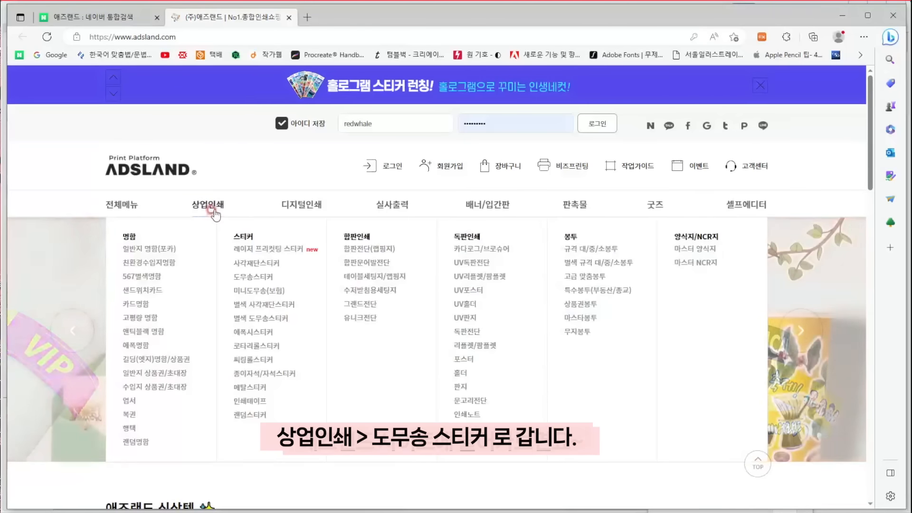
{"action": "left_click", "coordinate": [255, 280]}
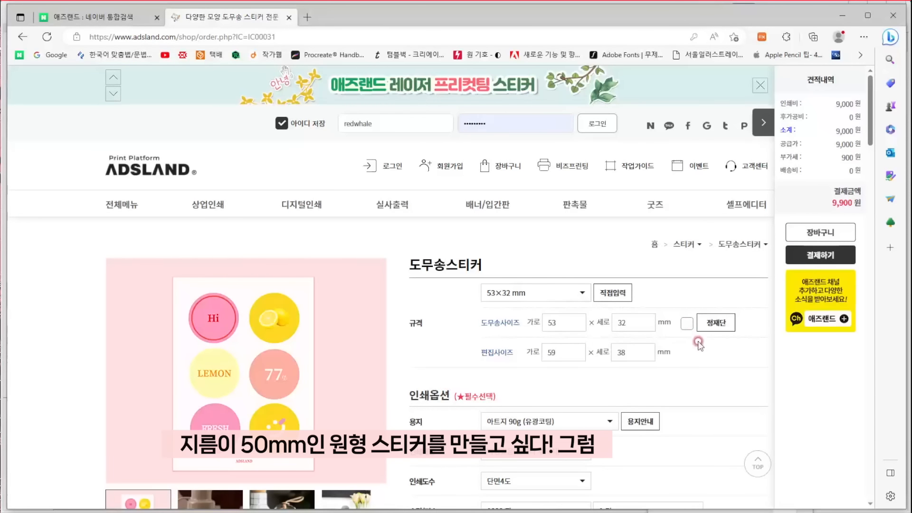
{"action": "scroll", "coordinate": [704, 354], "scroll_direction": "down", "scroll_amount": 2}
{"action": "left_click", "coordinate": [525, 189]}
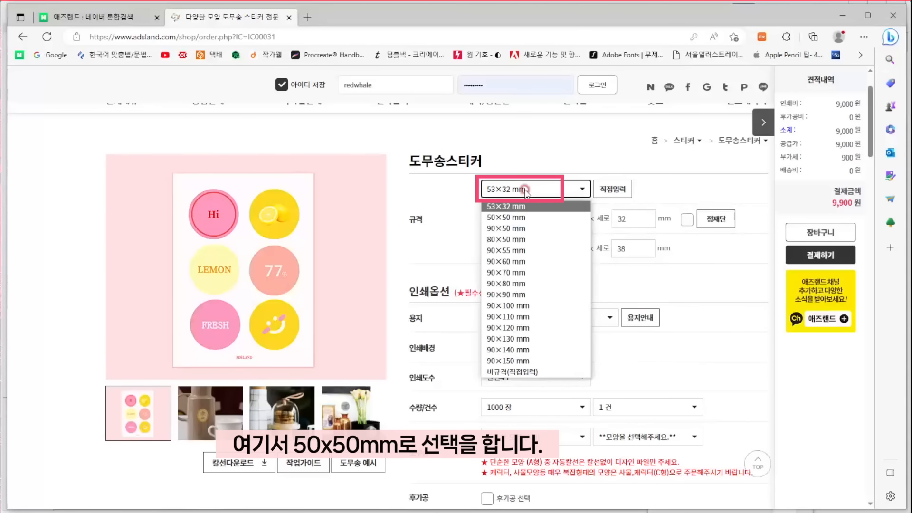
{"action": "left_click", "coordinate": [512, 217]}
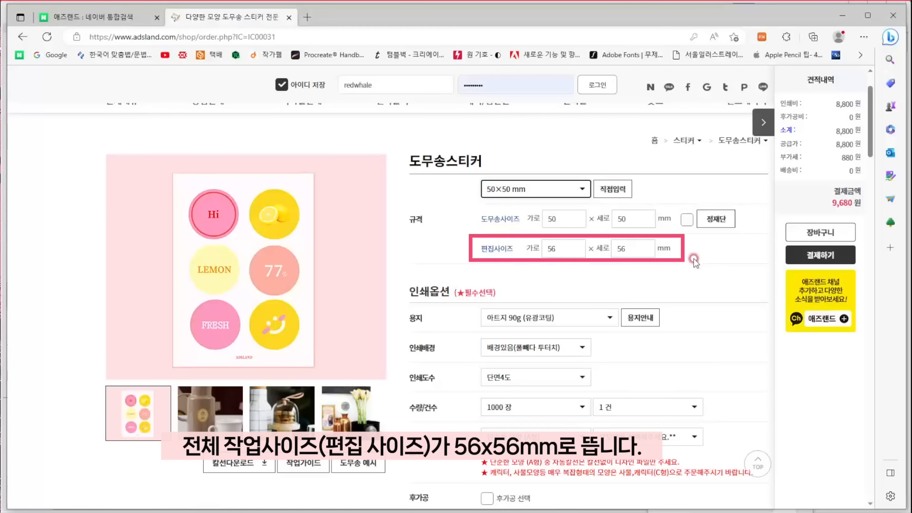
View the 도무송 예시 chart of die-cut shape types and close it
{"action": "scroll", "coordinate": [696, 262], "scroll_direction": "down", "scroll_amount": 1}
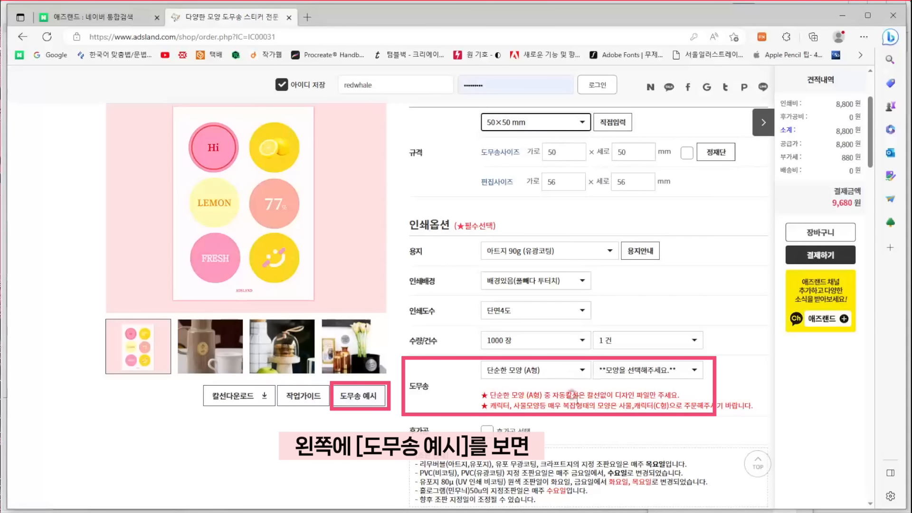
{"action": "left_click", "coordinate": [360, 401]}
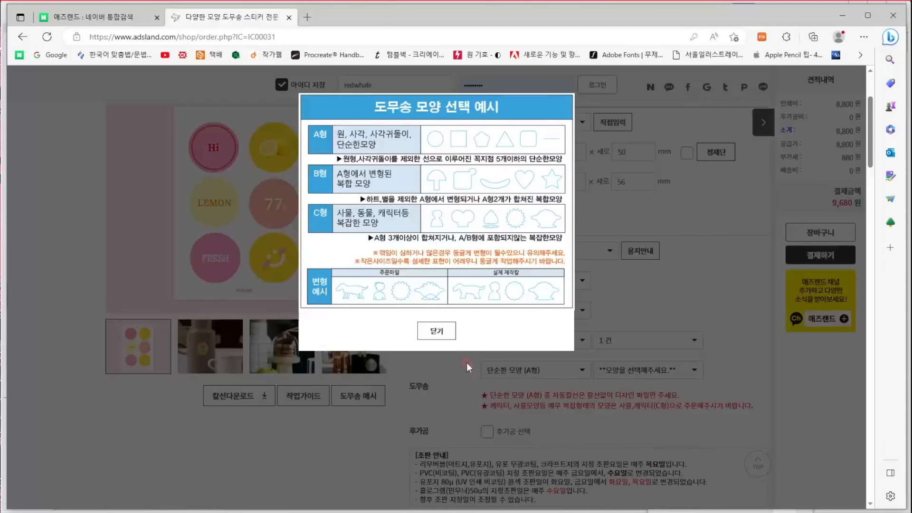
{"action": "left_click", "coordinate": [437, 331]}
Set the die-cut type to 단순한 모양 (A형) with the shape 자동칼선-원형/타원형
{"action": "left_click", "coordinate": [504, 372]}
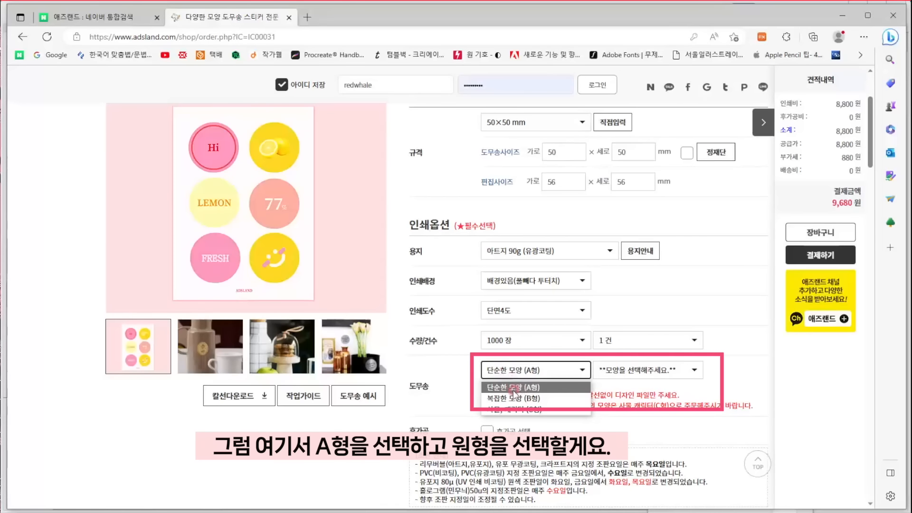
{"action": "left_click", "coordinate": [517, 387]}
{"action": "left_click", "coordinate": [625, 374]}
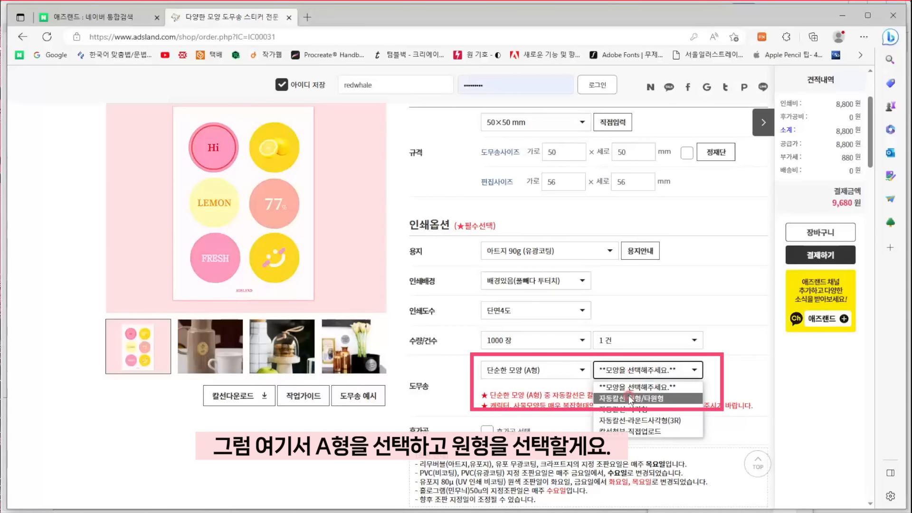
{"action": "left_click", "coordinate": [630, 398]}
Open the 작업가이드 for die-cut stickers, read through its instructions and close it
{"action": "left_click", "coordinate": [303, 396]}
{"action": "scroll", "coordinate": [343, 315], "scroll_direction": "down", "scroll_amount": 12}
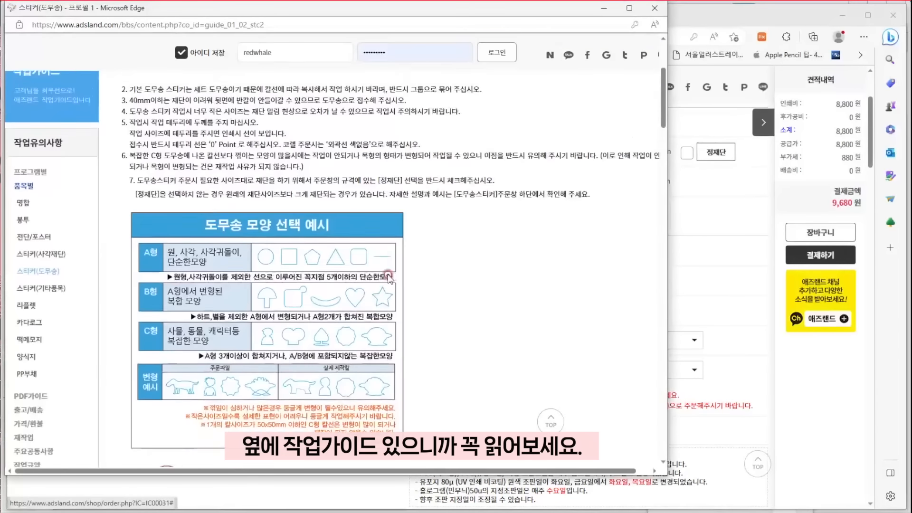
{"action": "left_click", "coordinate": [654, 8]}
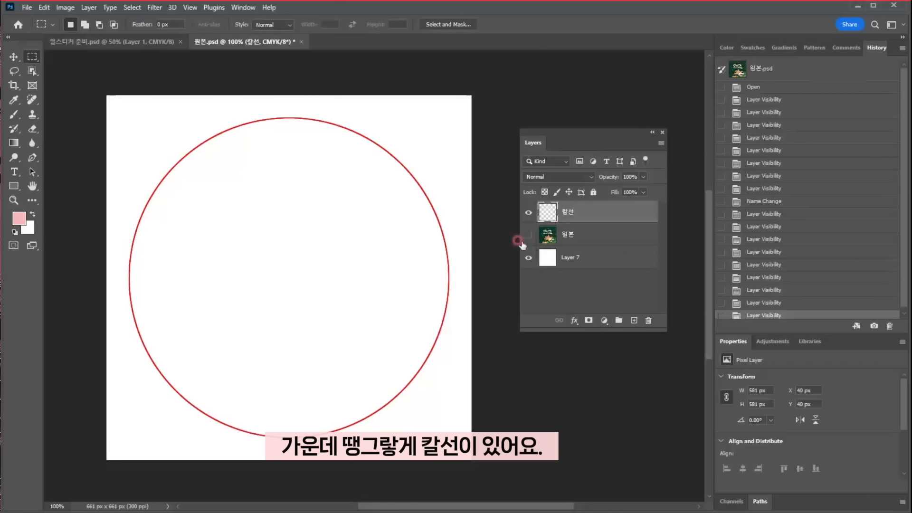
In Photoshop's 원본.psd, toggle the 칼선 layer off and on to check the circular cut line, and show the 원본 layer
{"action": "left_click", "coordinate": [528, 212]}
{"action": "left_click", "coordinate": [528, 212]}
{"action": "left_click", "coordinate": [527, 213]}
{"action": "left_click", "coordinate": [527, 213]}
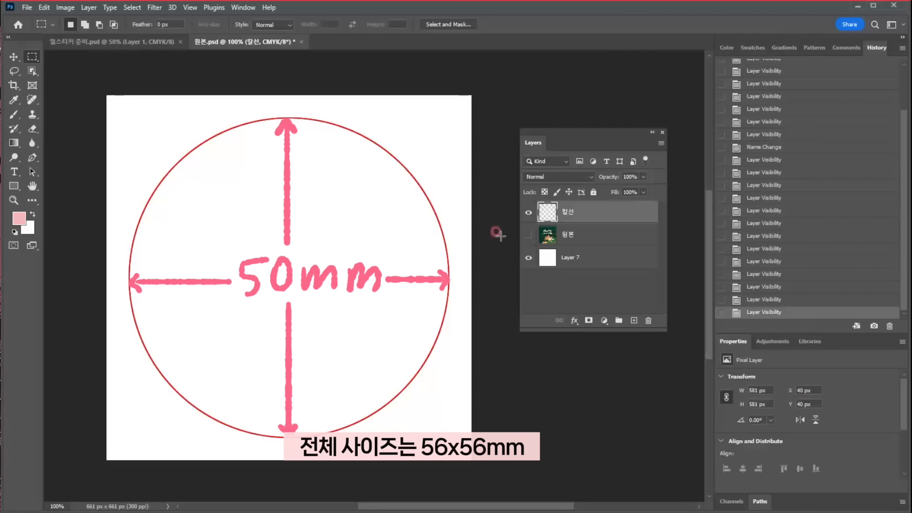
{"action": "left_click", "coordinate": [529, 236]}
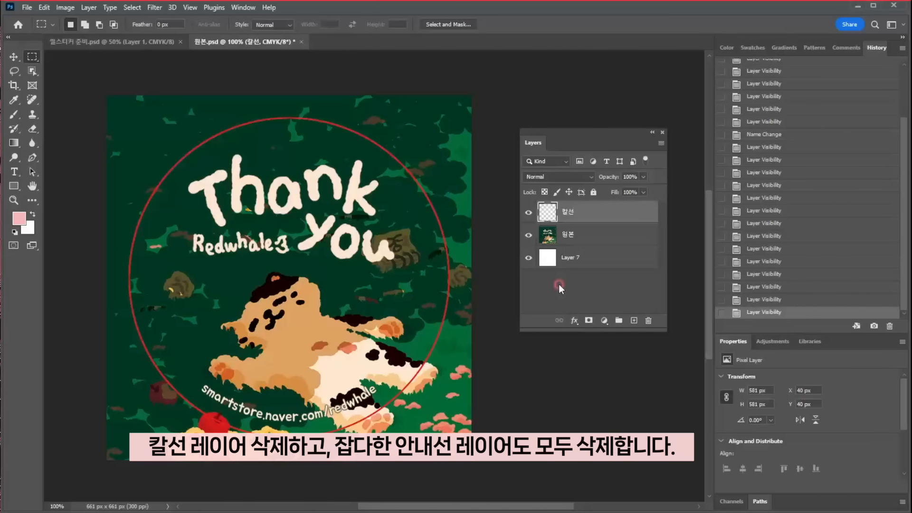
Delete the 칼선 layer and flatten the remaining layers into a single background image
{"action": "left_click_drag", "start_coordinate": [572, 216], "coordinate": [647, 319]}
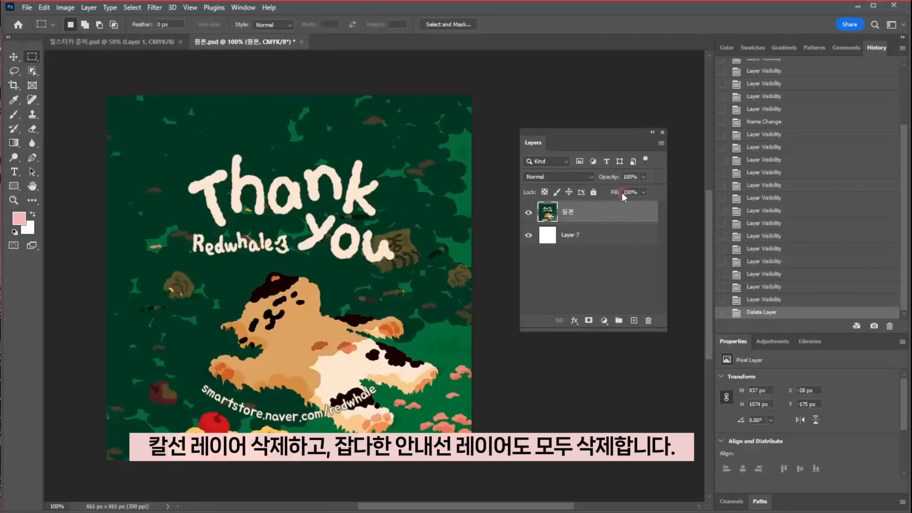
{"action": "left_click", "coordinate": [658, 142]}
{"action": "left_click", "coordinate": [608, 130]}
{"action": "left_click_drag", "start_coordinate": [609, 131], "coordinate": [573, 71]}
{"action": "left_click", "coordinate": [625, 82]}
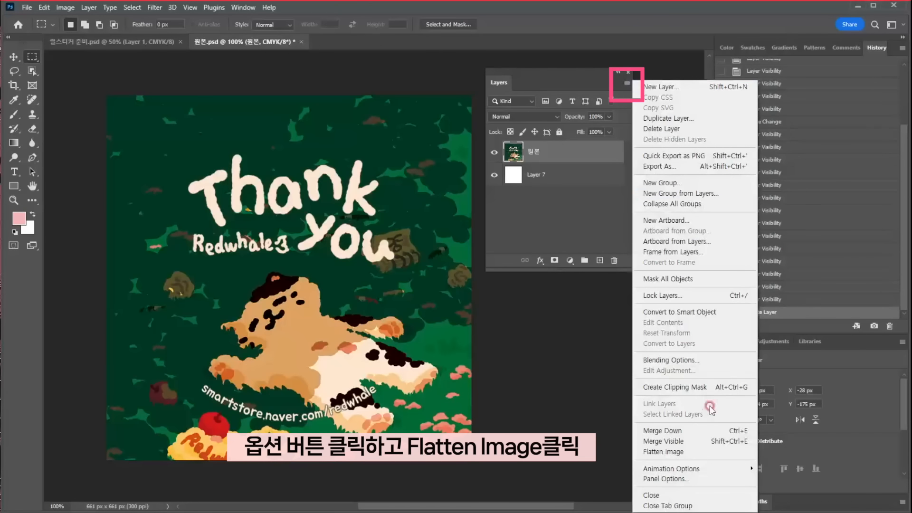
{"action": "left_click", "coordinate": [667, 452]}
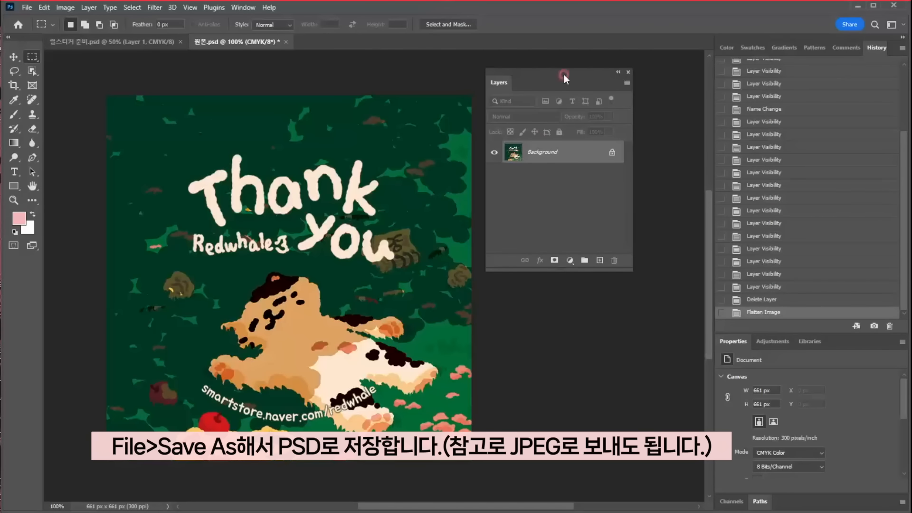
Save the flattened image as the Photoshop file 원본.psd on the desktop
{"action": "left_click_drag", "start_coordinate": [565, 73], "coordinate": [587, 103]}
{"action": "key", "text": "ctrl+shift+s"}
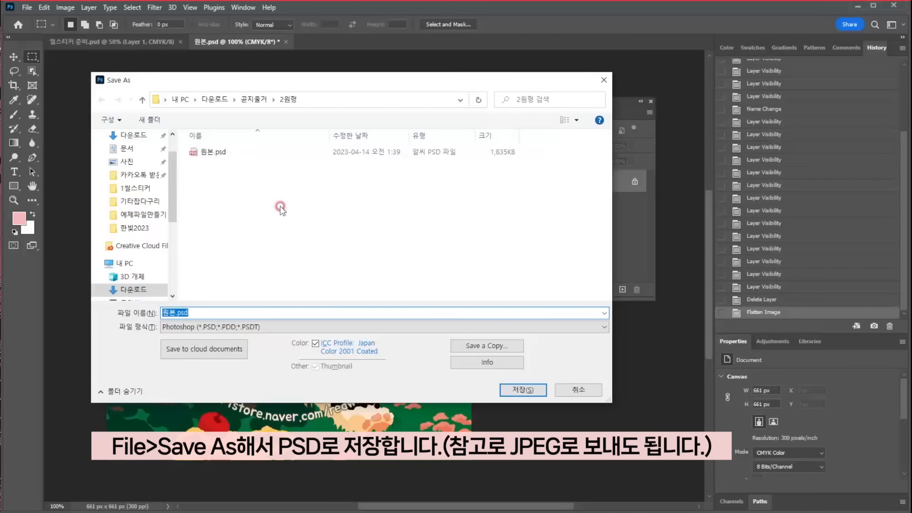
{"action": "scroll", "coordinate": [138, 157], "scroll_direction": "up", "scroll_amount": 2}
{"action": "left_click", "coordinate": [135, 157]}
{"action": "left_click", "coordinate": [528, 390]}
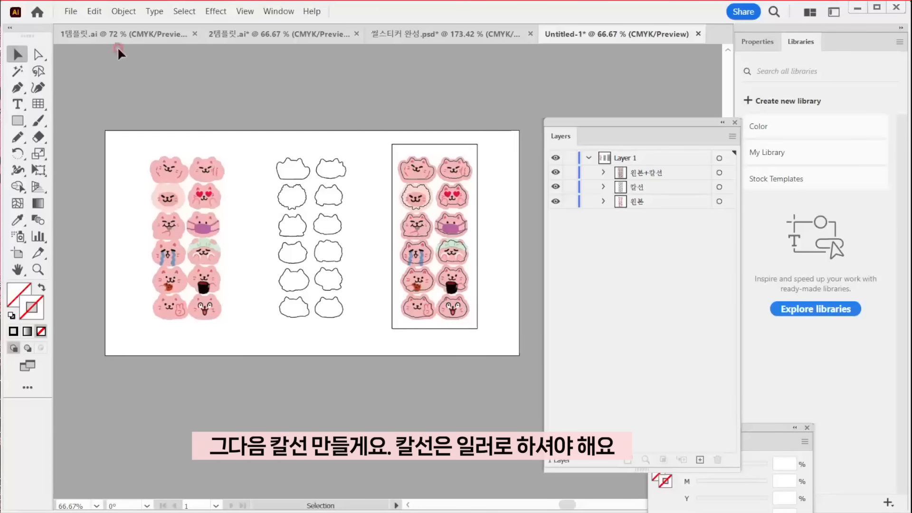
Switch to Illustrator and create a new CMYK document 56 mm wide and 56 mm high
{"action": "left_click", "coordinate": [71, 11]}
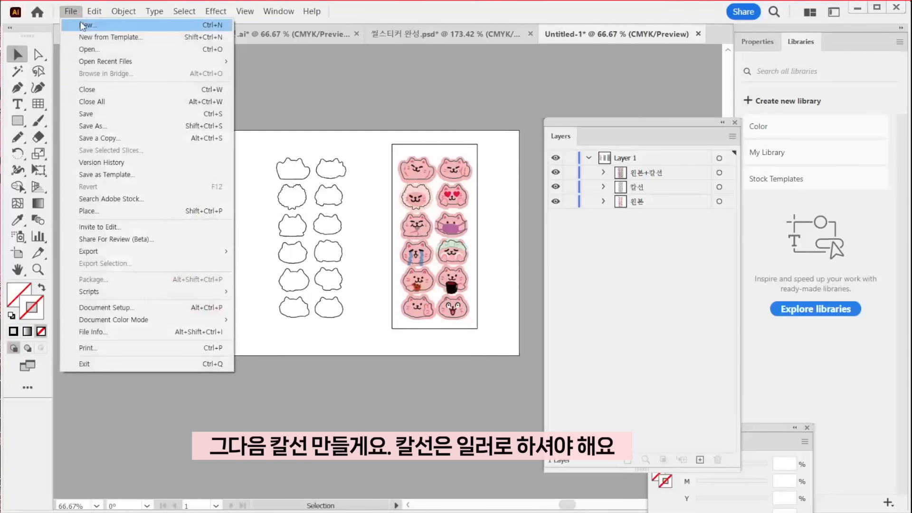
{"action": "left_click", "coordinate": [91, 24]}
{"action": "double_click", "coordinate": [549, 168]}
{"action": "type", "text": "56"}
{"action": "double_click", "coordinate": [549, 211]}
{"action": "type", "text": "56"}
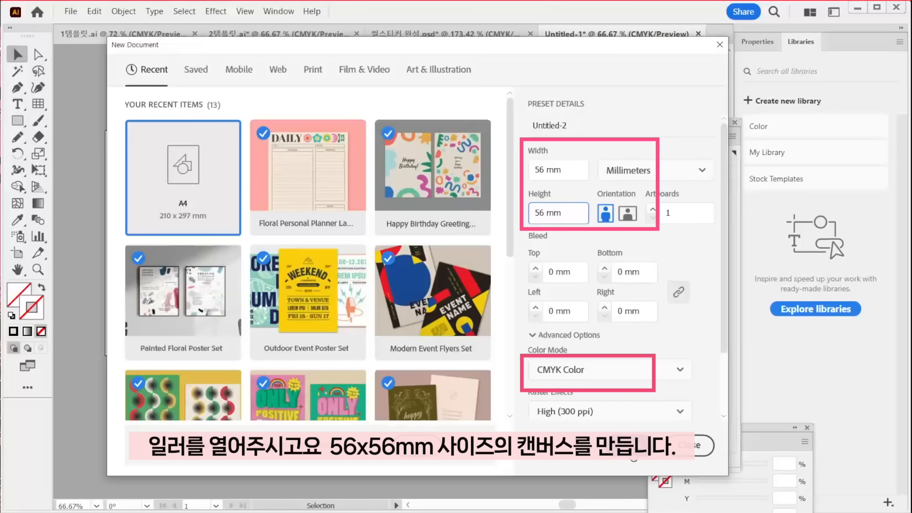
{"action": "left_click", "coordinate": [635, 445]}
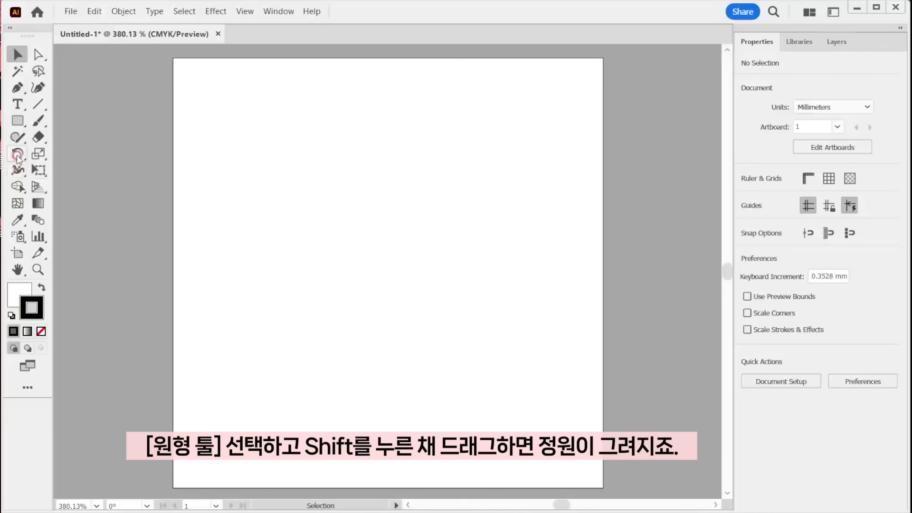
Draw a perfect circle on the artboard with the Ellipse tool and set its width and height to 50 mm
{"action": "left_click_drag", "start_coordinate": [17, 120], "coordinate": [57, 152]}
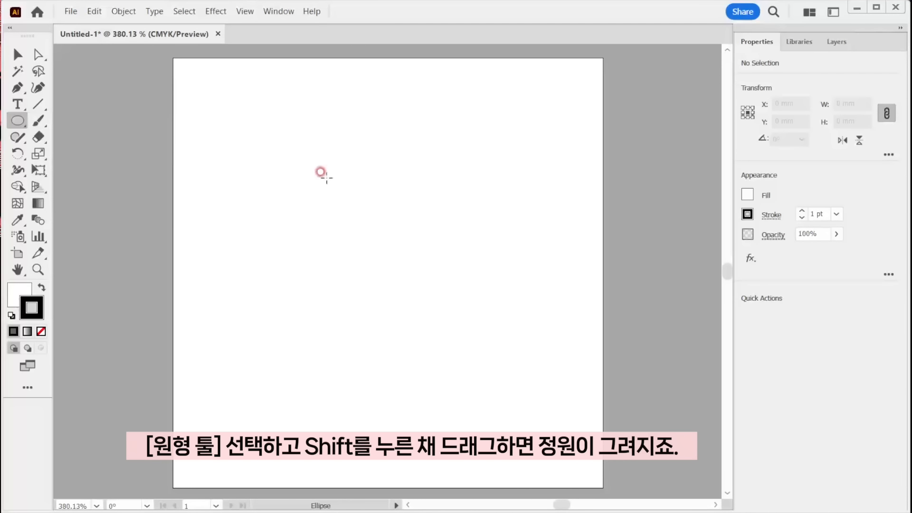
{"action": "left_click_drag", "start_coordinate": [265, 94], "coordinate": [505, 391]}
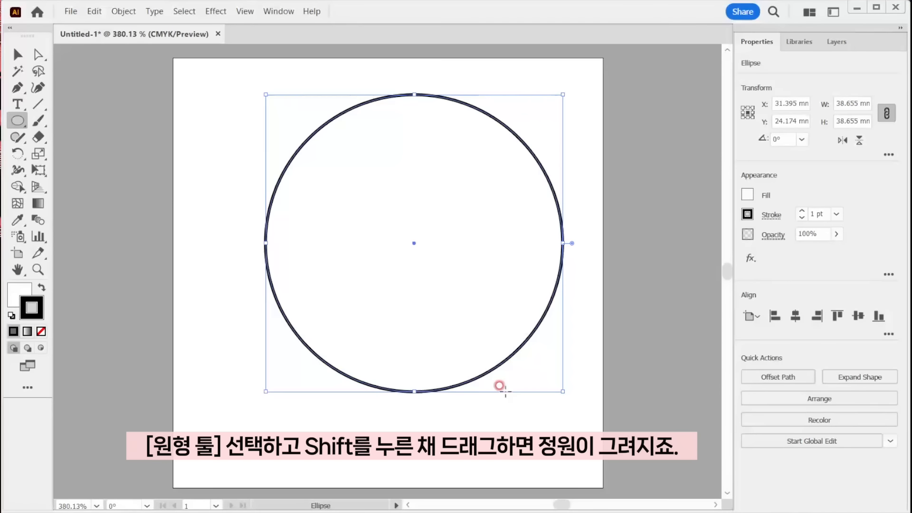
{"action": "double_click", "coordinate": [853, 103]}
{"action": "type", "text": "50"}
{"action": "key", "text": "Return"}
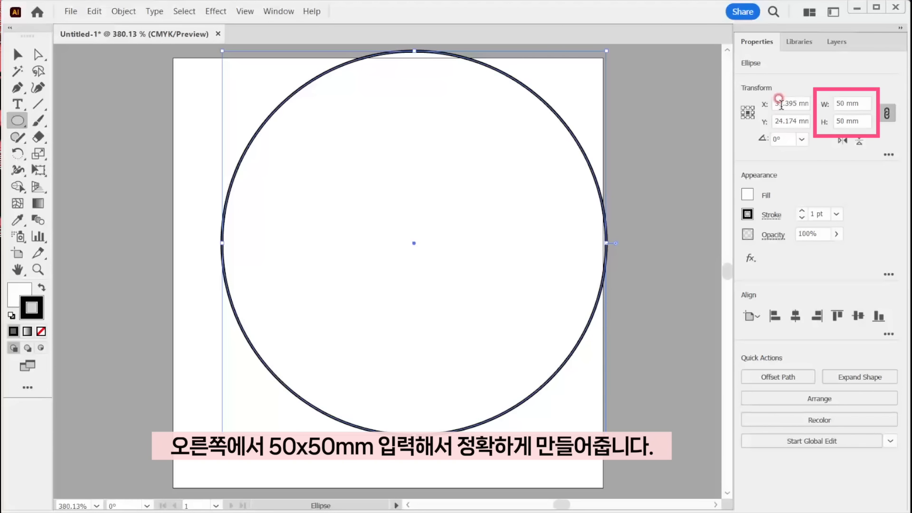
Center the circle horizontally and vertically on the artboard and remove its fill, keeping only the stroke
{"action": "left_click", "coordinate": [751, 316]}
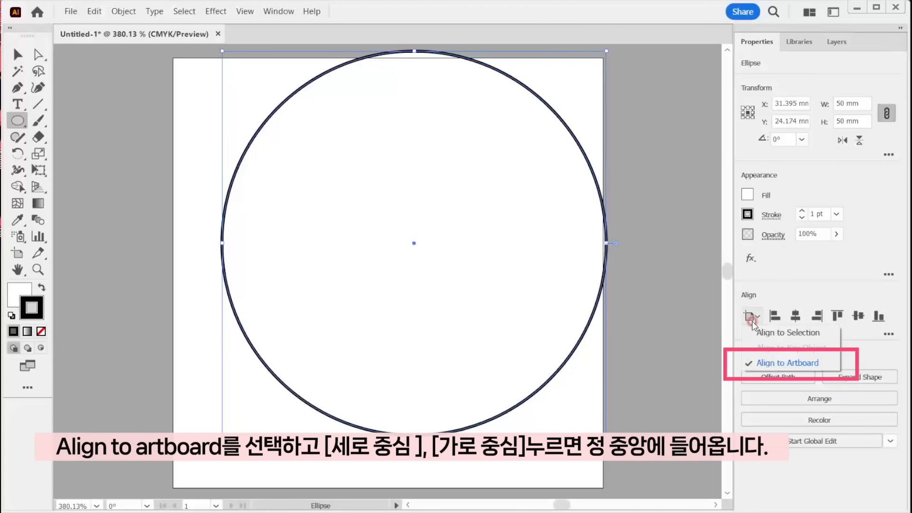
{"action": "left_click", "coordinate": [783, 363]}
{"action": "left_click", "coordinate": [795, 316]}
{"action": "left_click", "coordinate": [857, 317]}
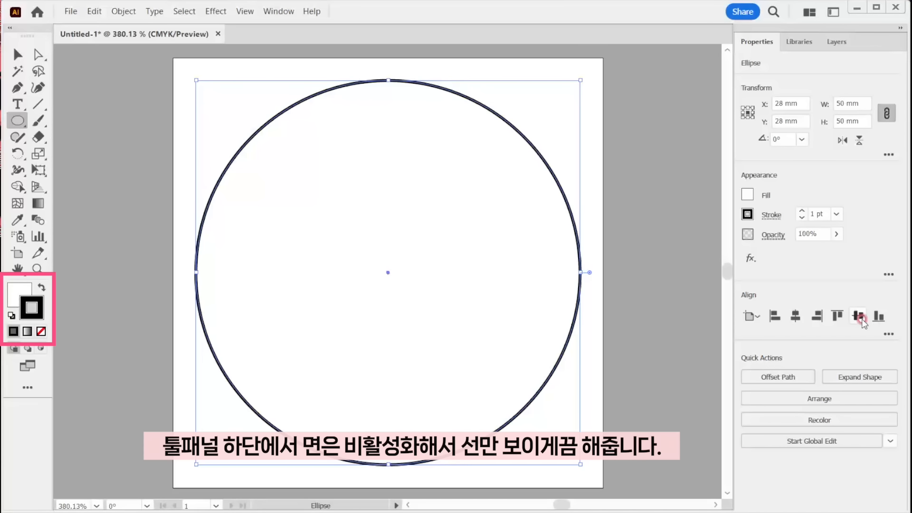
{"action": "left_click", "coordinate": [15, 296]}
{"action": "left_click", "coordinate": [41, 331]}
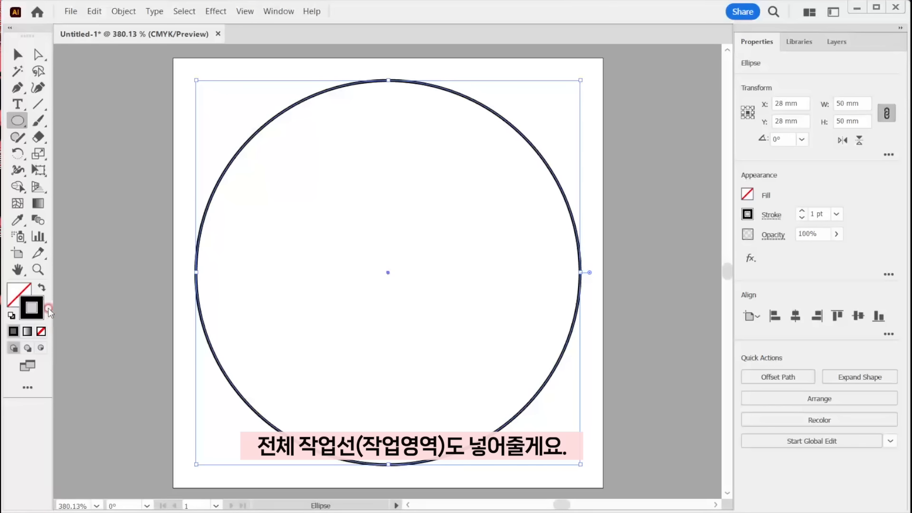
Draw a square over the whole artboard with the Rectangle tool and set its width and height to 56 mm
{"action": "left_click_drag", "start_coordinate": [18, 122], "coordinate": [47, 119]}
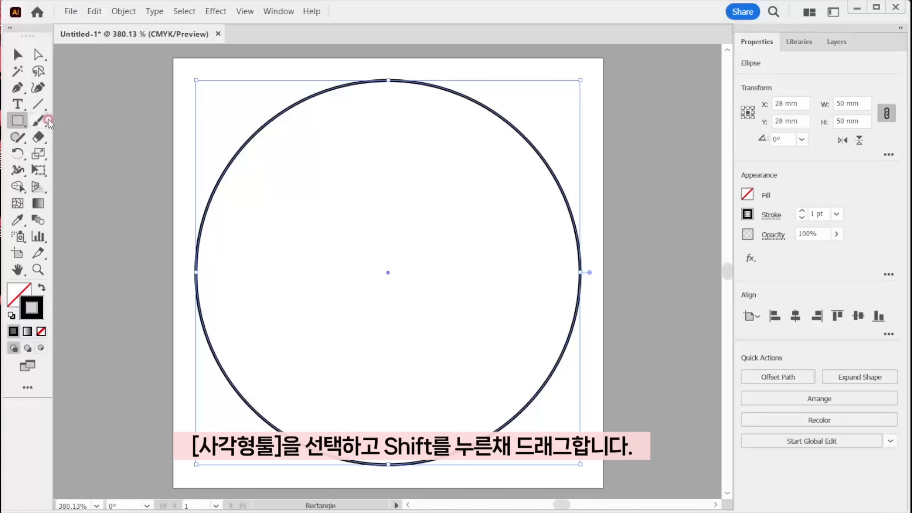
{"action": "left_click_drag", "start_coordinate": [175, 57], "coordinate": [609, 419]}
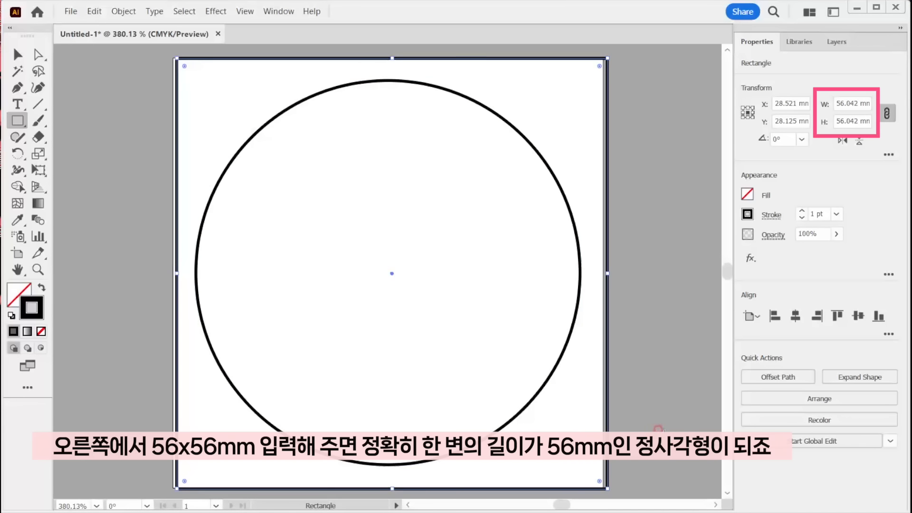
{"action": "double_click", "coordinate": [850, 103]}
{"action": "type", "text": "56"}
{"action": "double_click", "coordinate": [850, 121]}
{"action": "type", "text": "56"}
{"action": "key", "text": "Return"}
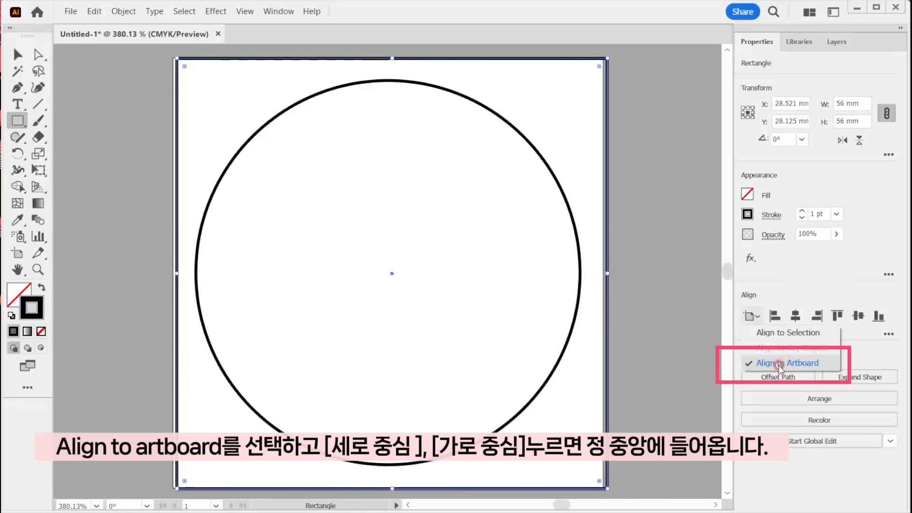
Center the 56 mm square horizontally and vertically on the artboard and remove its stroke
{"action": "left_click", "coordinate": [796, 316]}
{"action": "left_click", "coordinate": [857, 317]}
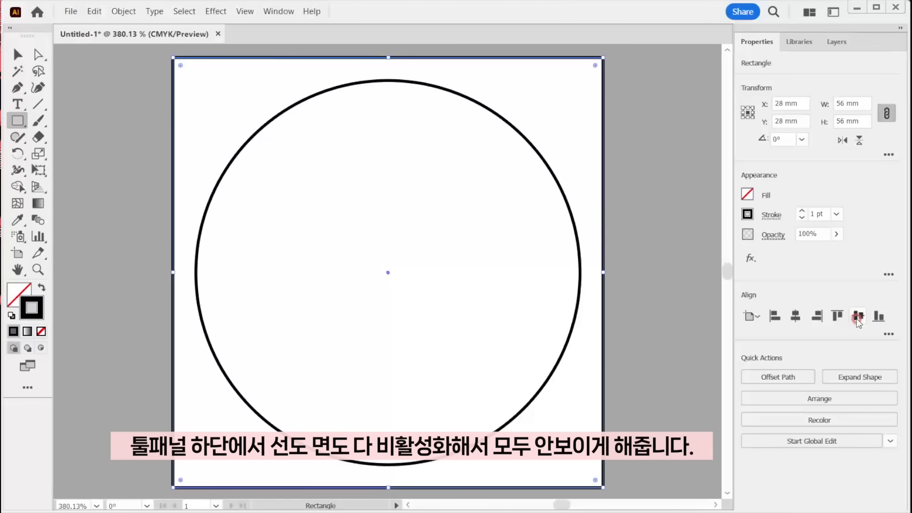
{"action": "left_click", "coordinate": [42, 332]}
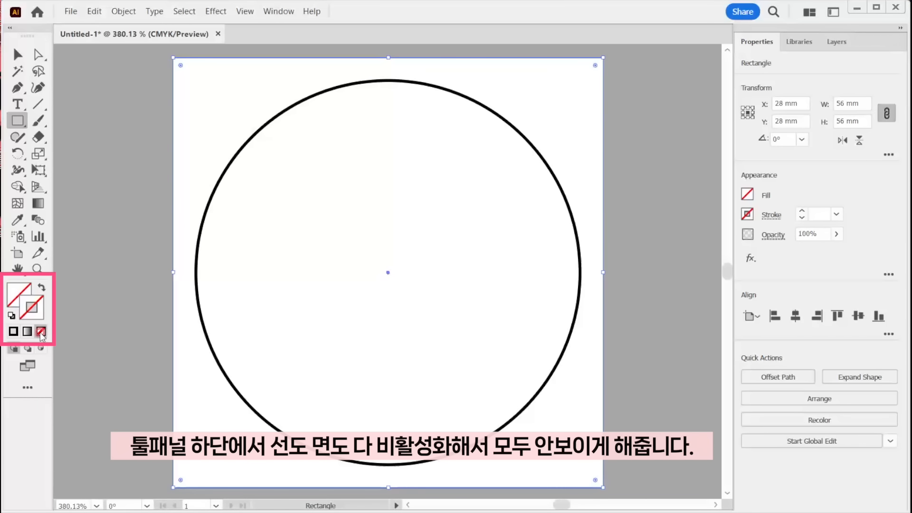
Select the circle and the invisible square, group them, and deselect
{"action": "left_click", "coordinate": [19, 56]}
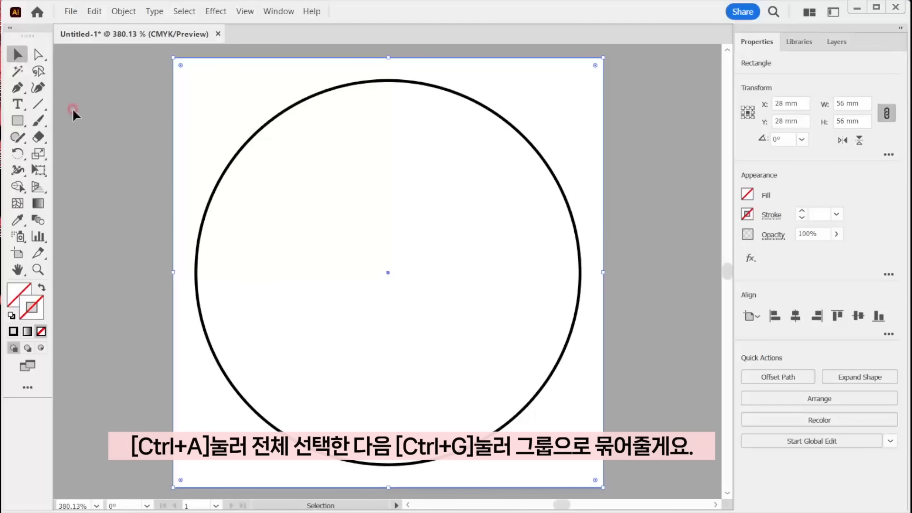
{"action": "key", "text": "ctrl+a"}
{"action": "key", "text": "ctrl+g"}
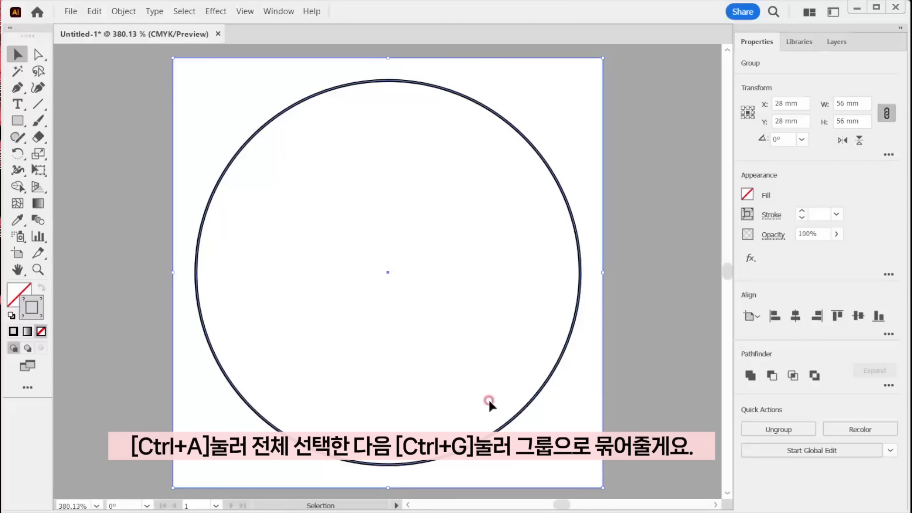
{"action": "left_click", "coordinate": [642, 415]}
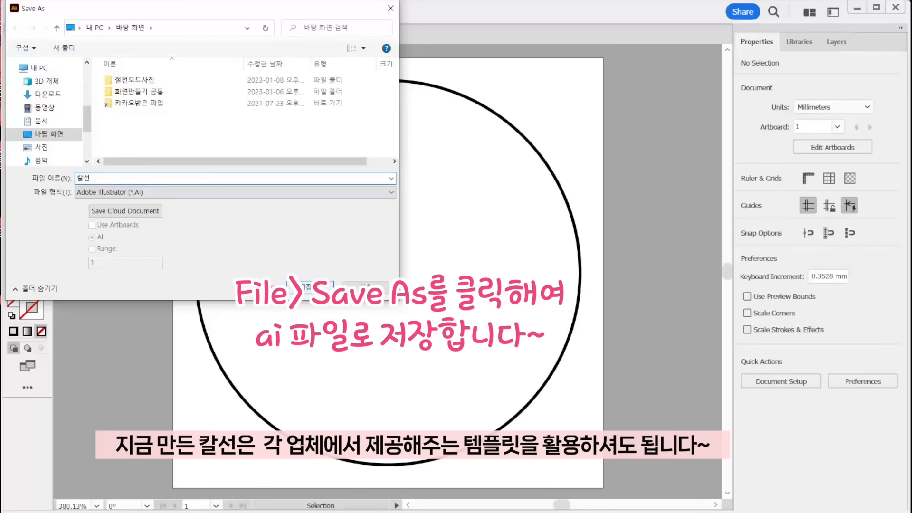
Save the cut-line document on the desktop as 칼선 in Adobe Illustrator (*.AI) format
{"action": "left_click", "coordinate": [304, 290]}
{"action": "left_click", "coordinate": [236, 81]}
{"action": "left_click", "coordinate": [192, 145]}
{"action": "left_click", "coordinate": [323, 470]}
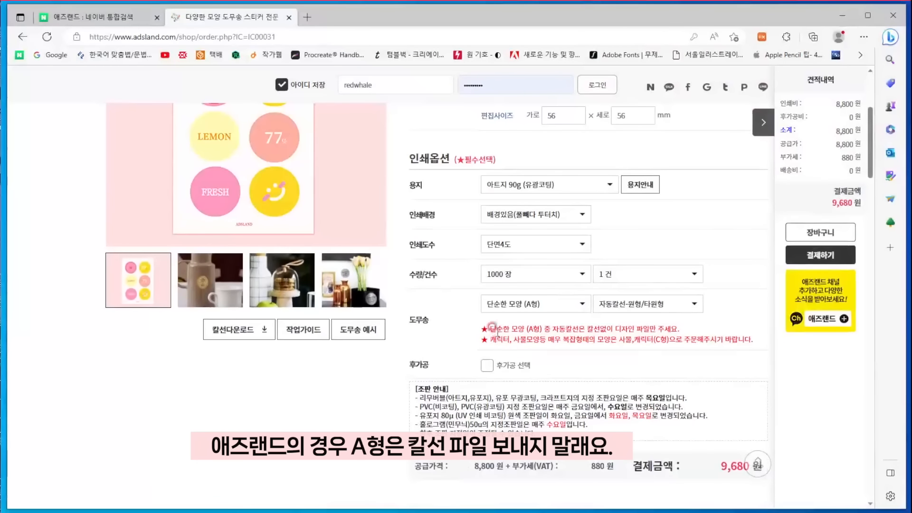
On the Adsland order page, highlight the note on A형 automatic cut lines, then minimize the browser and point out 원본.psd on the desktop
{"action": "left_click_drag", "start_coordinate": [495, 331], "coordinate": [685, 329]}
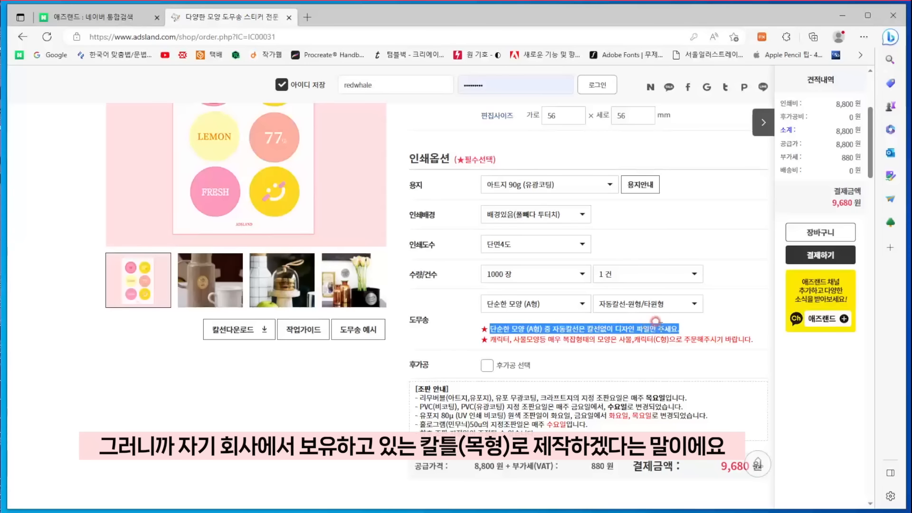
{"action": "left_click", "coordinate": [846, 19]}
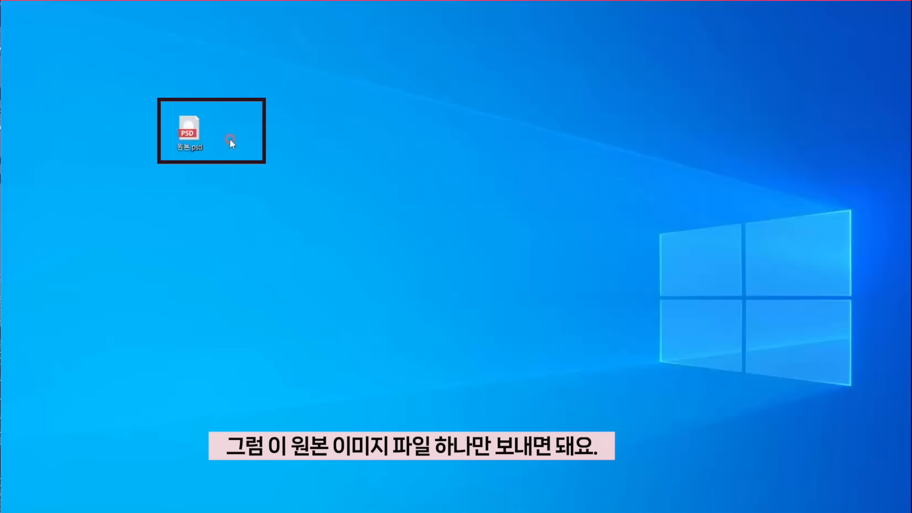
{"action": "left_click_drag", "start_coordinate": [150, 92], "coordinate": [216, 170]}
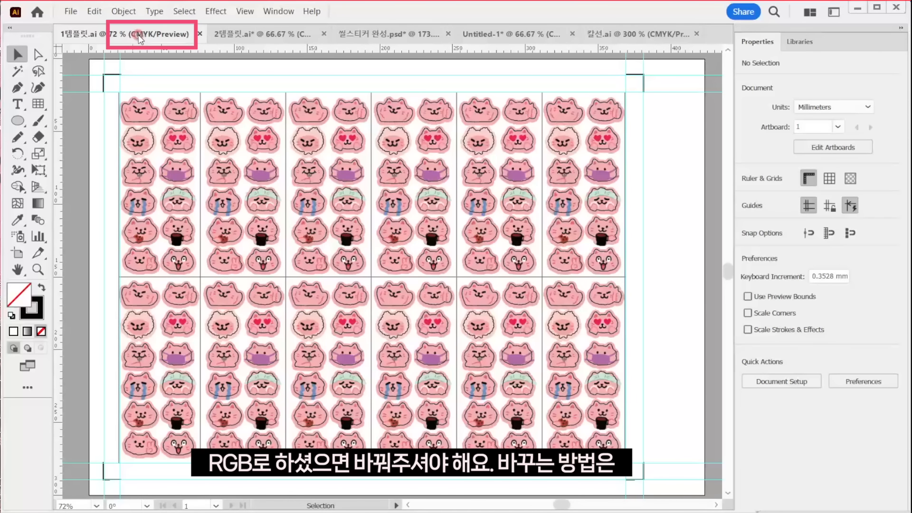
Check the document color mode setting of 1템플릿.ai in Illustrator and leave it unchanged
{"action": "left_click", "coordinate": [71, 13]}
{"action": "mouse_move", "coordinate": [149, 324]}
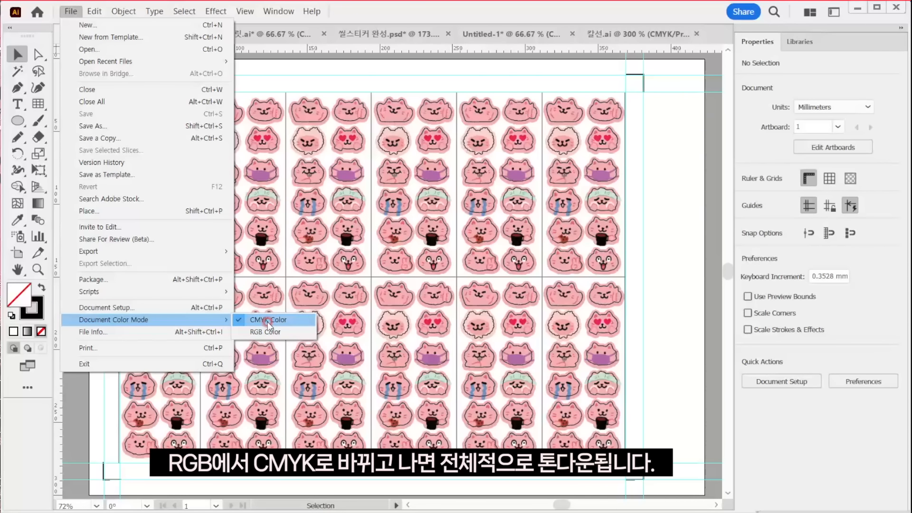
{"action": "left_click", "coordinate": [706, 266]}
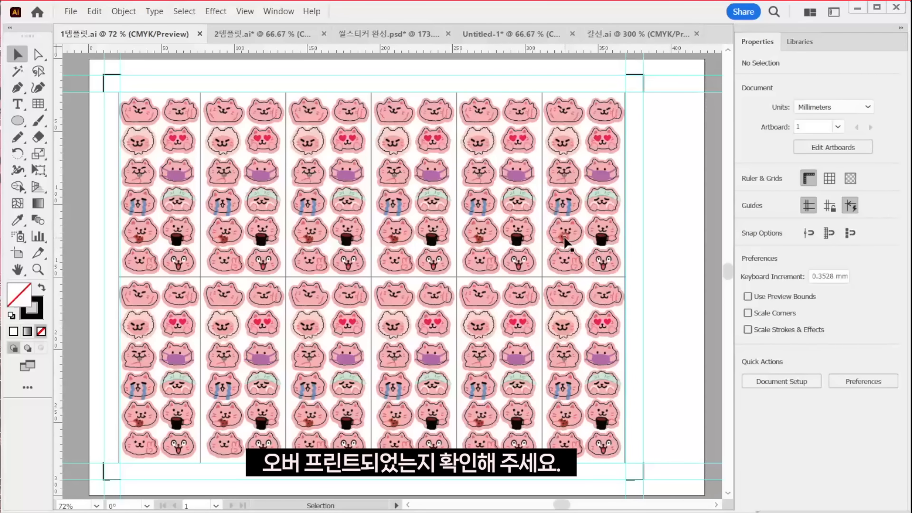
Create a new document with a rectangle about 21 × 24 mm and fill it with green
{"action": "key", "text": "ctrl+n"}
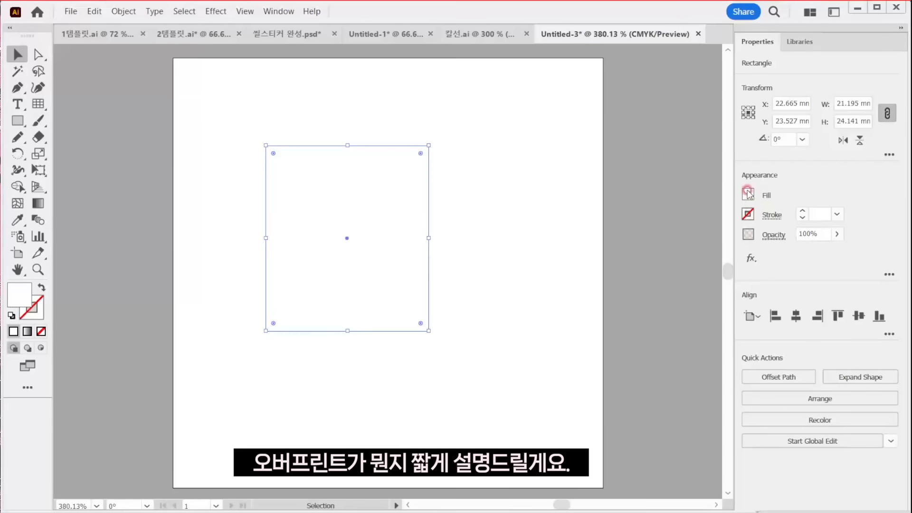
{"action": "left_click", "coordinate": [747, 194]}
{"action": "left_click", "coordinate": [625, 253]}
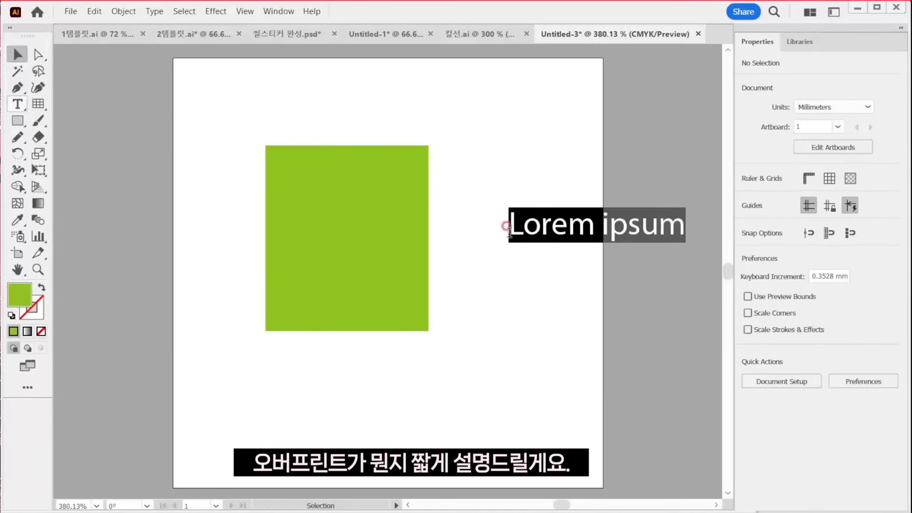
Add the text Hello beside the green rectangle and open the font choices for it
{"action": "type", "text": "Hello"}
{"action": "key", "text": "Escape"}
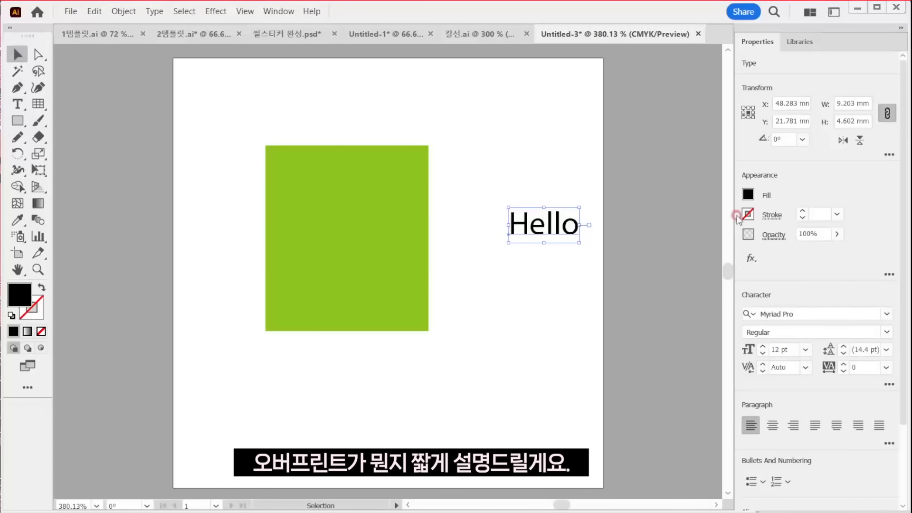
{"action": "left_click", "coordinate": [885, 313]}
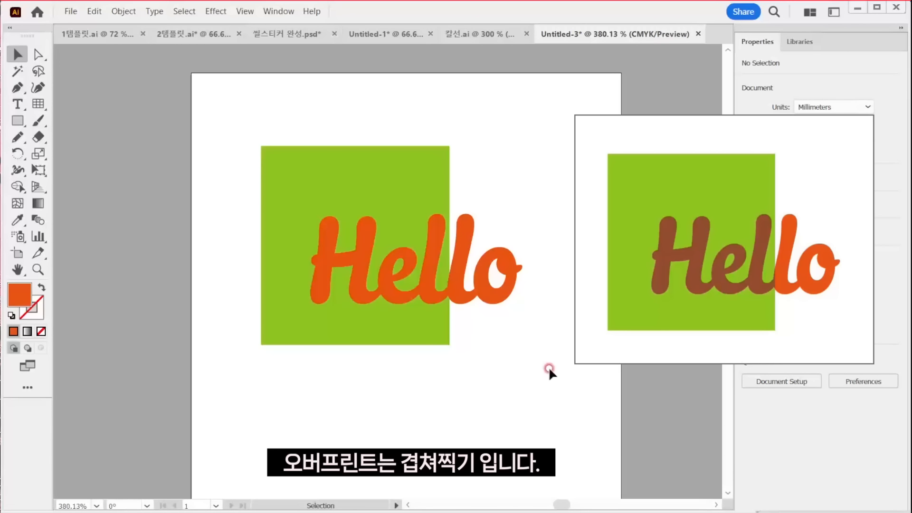
Turn on Overprint Preview and examine how the orange Hello lettering prints over the green rectangle
{"action": "left_click", "coordinate": [468, 299]}
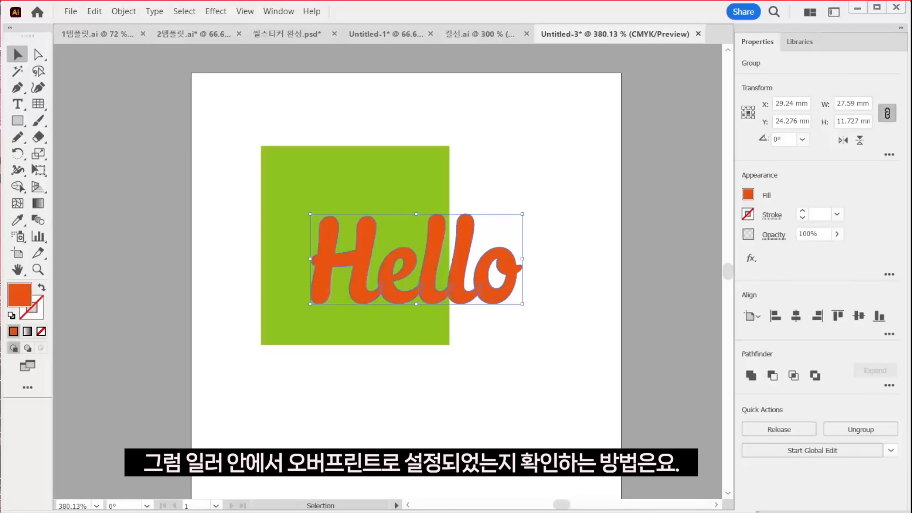
{"action": "left_click", "coordinate": [245, 13]}
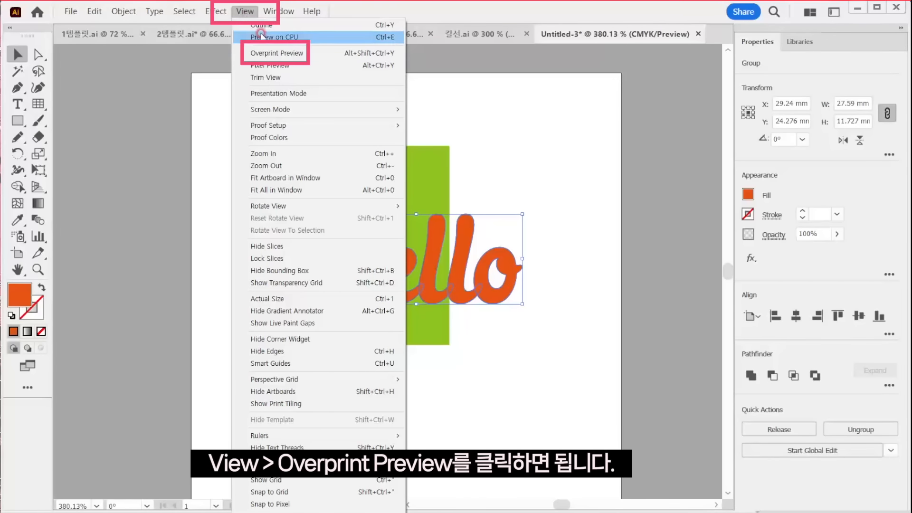
{"action": "left_click", "coordinate": [266, 56]}
{"action": "left_click", "coordinate": [468, 297]}
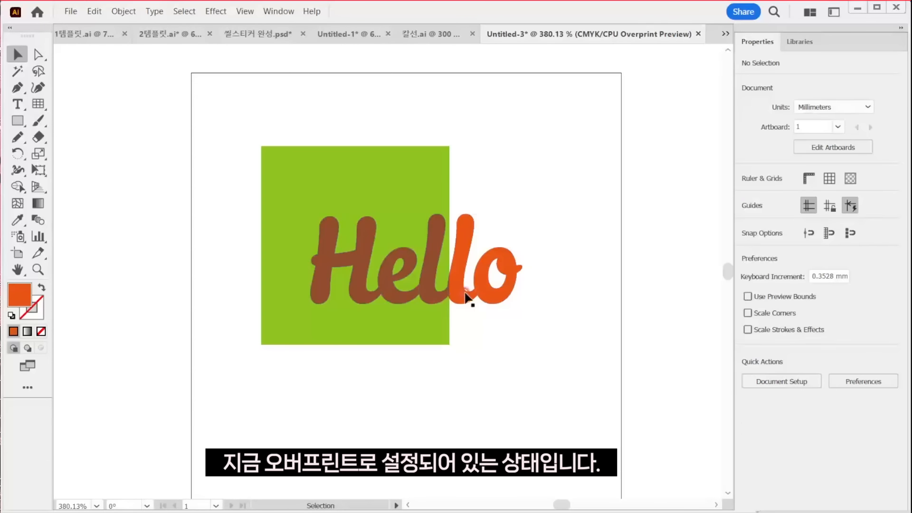
{"action": "left_click", "coordinate": [465, 296]}
{"action": "left_click", "coordinate": [465, 342]}
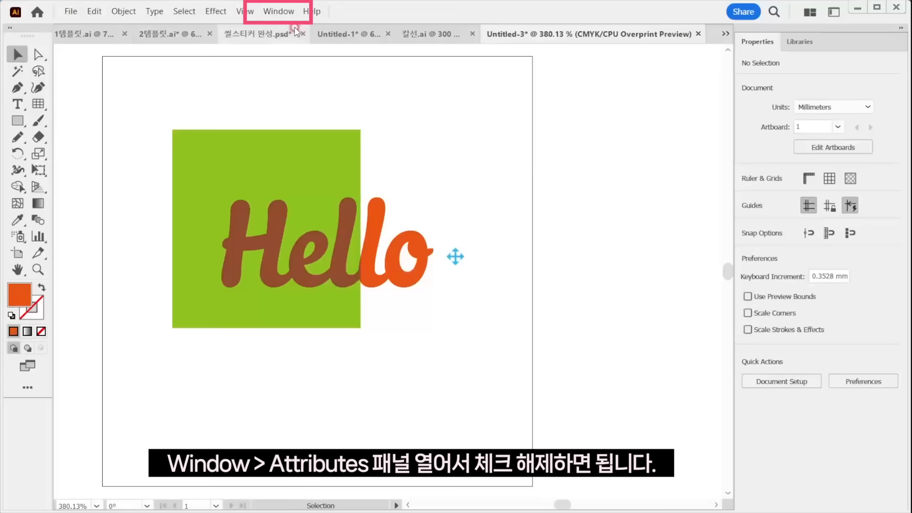
Show the overprint attributes and disable Overprint Fill for the Hello lettering
{"action": "left_click", "coordinate": [278, 11]}
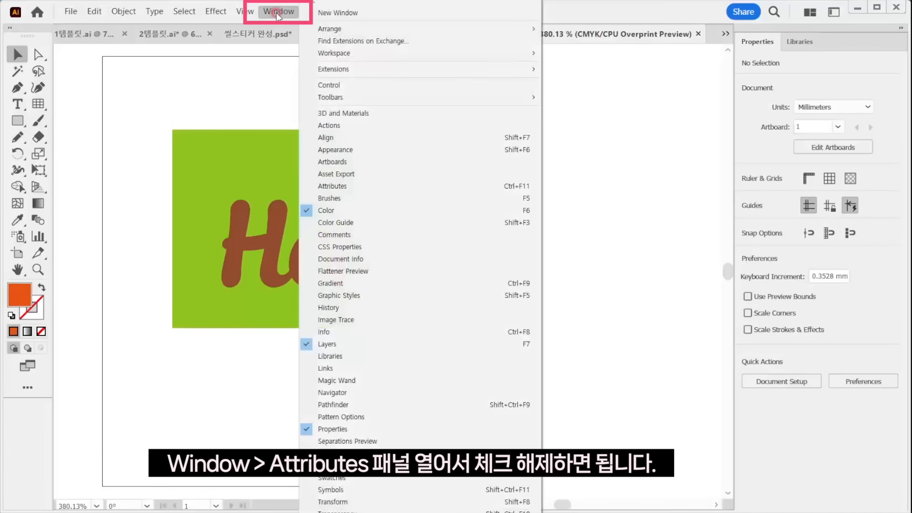
{"action": "left_click", "coordinate": [350, 185]}
{"action": "left_click_drag", "start_coordinate": [530, 179], "coordinate": [561, 174]}
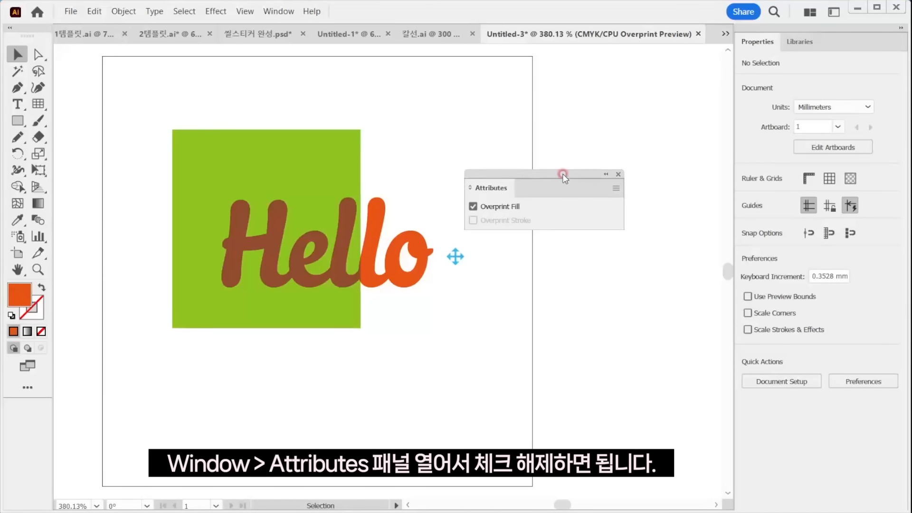
{"action": "left_click", "coordinate": [399, 281]}
{"action": "left_click", "coordinate": [472, 206]}
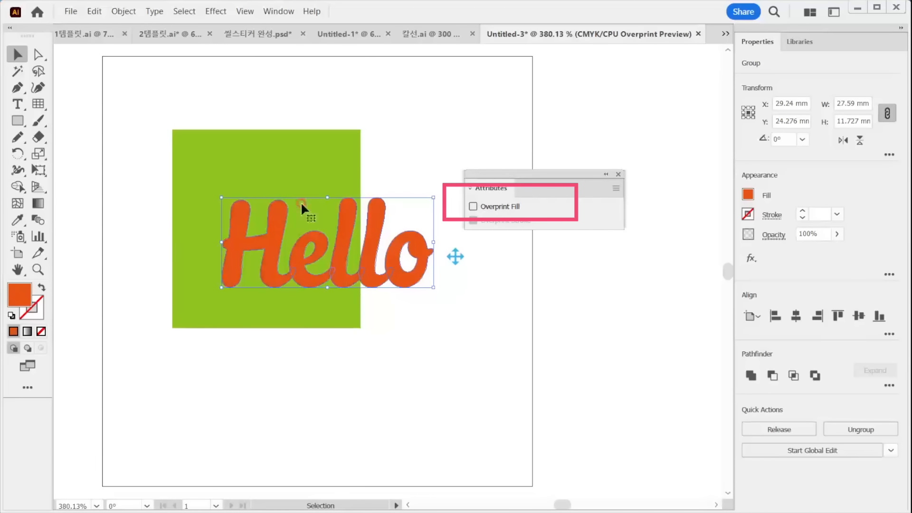
Deselect the lettering and turn off Overprint Preview
{"action": "left_click", "coordinate": [464, 330]}
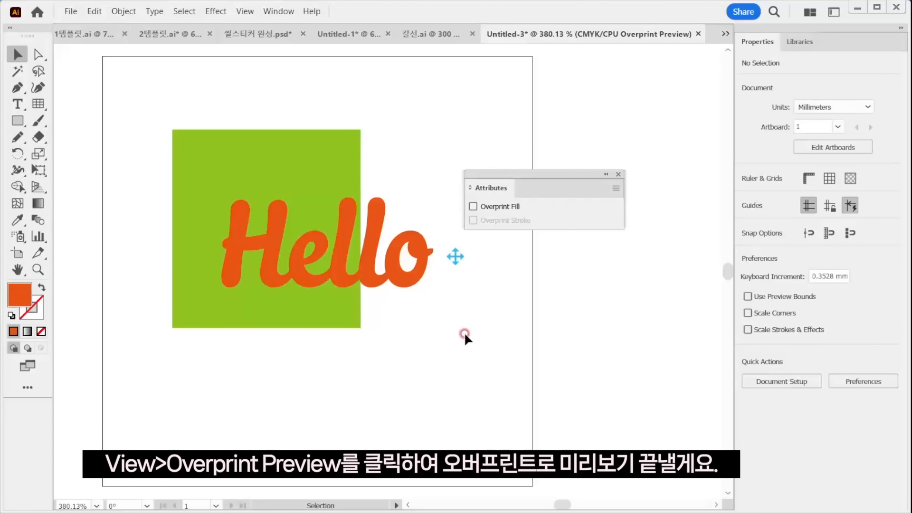
{"action": "left_click", "coordinate": [245, 11]}
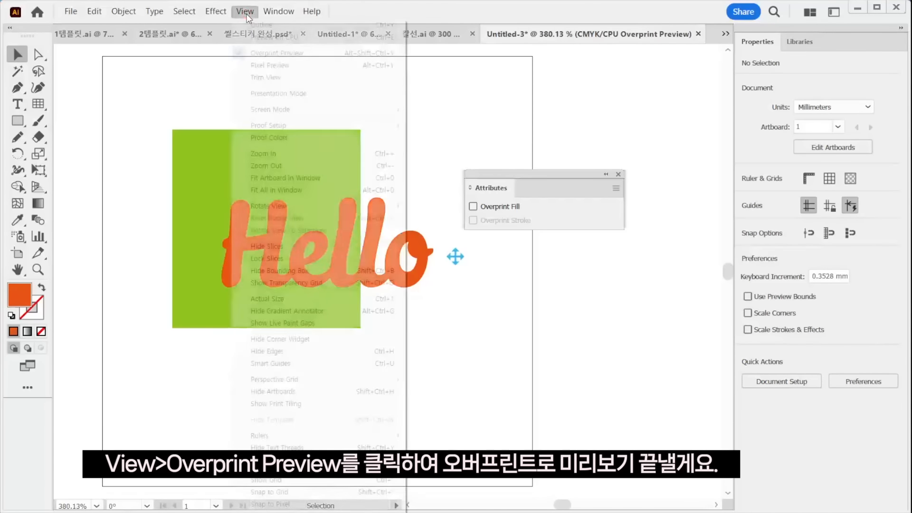
{"action": "left_click", "coordinate": [268, 53]}
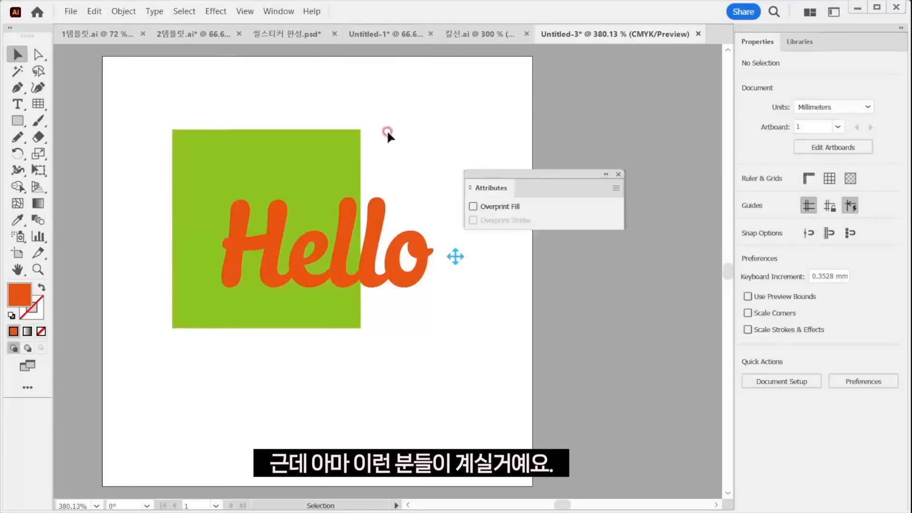